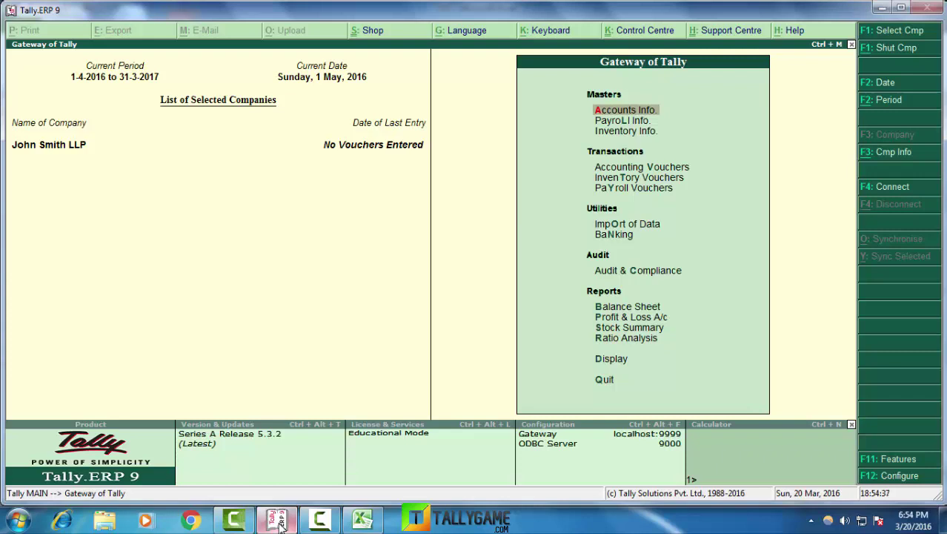
Minimise Tally.ERP 9 so the TDS workbook's Knowledge sheet is visible in Excel.
left_click(278, 521)
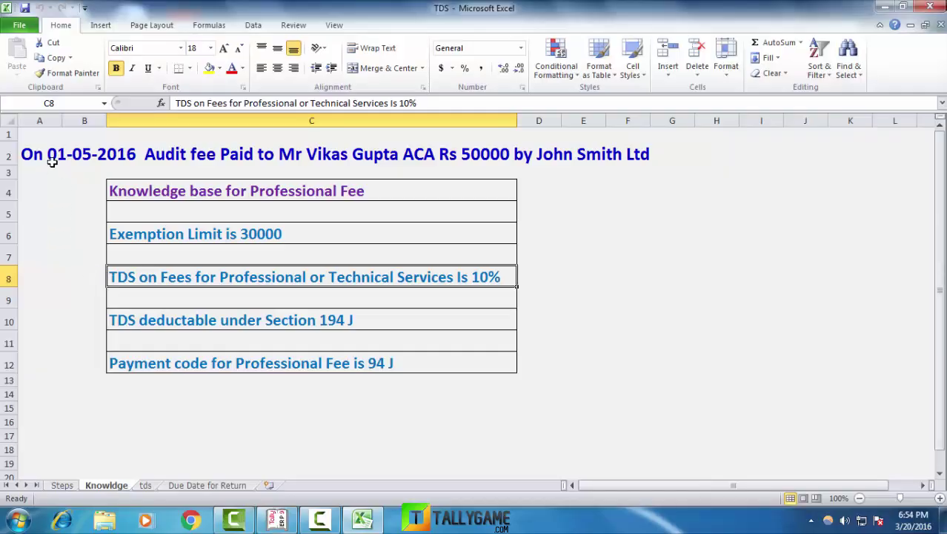
Select the audit fee statement in A2, then switch to the tds sheet of section codes.
left_click(51, 155)
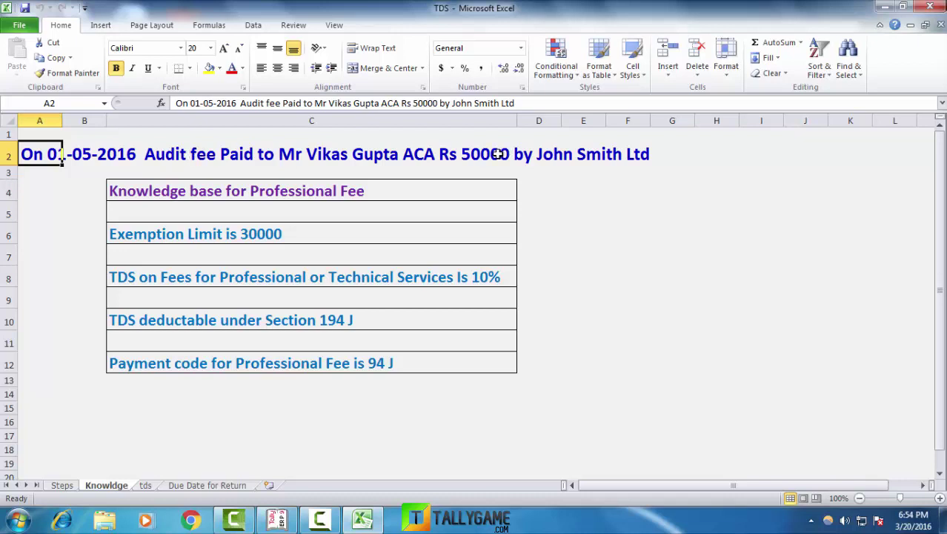
left_click(278, 520)
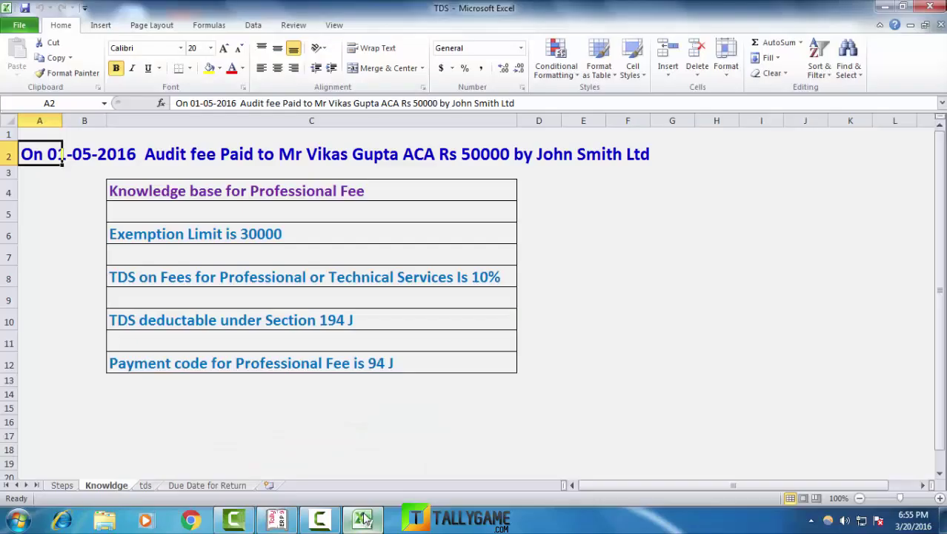
left_click(362, 518)
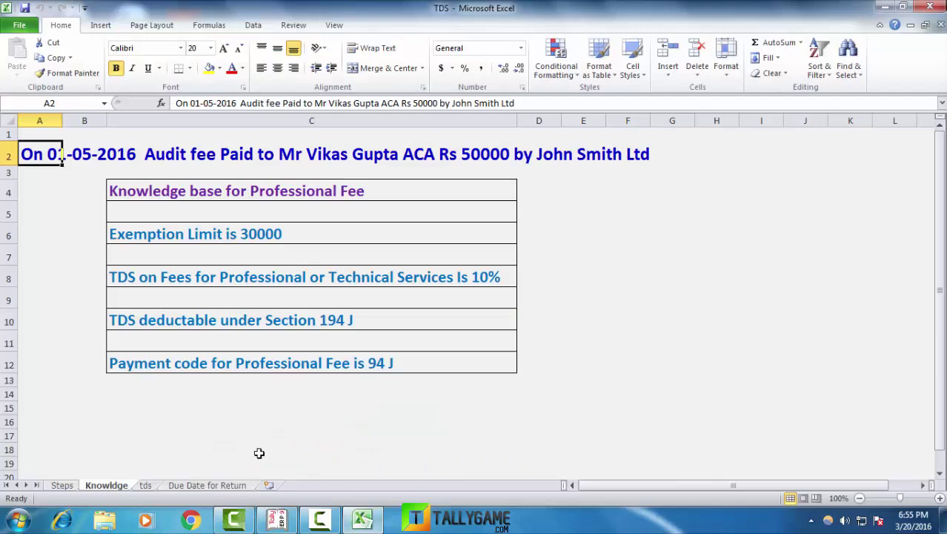
left_click(145, 485)
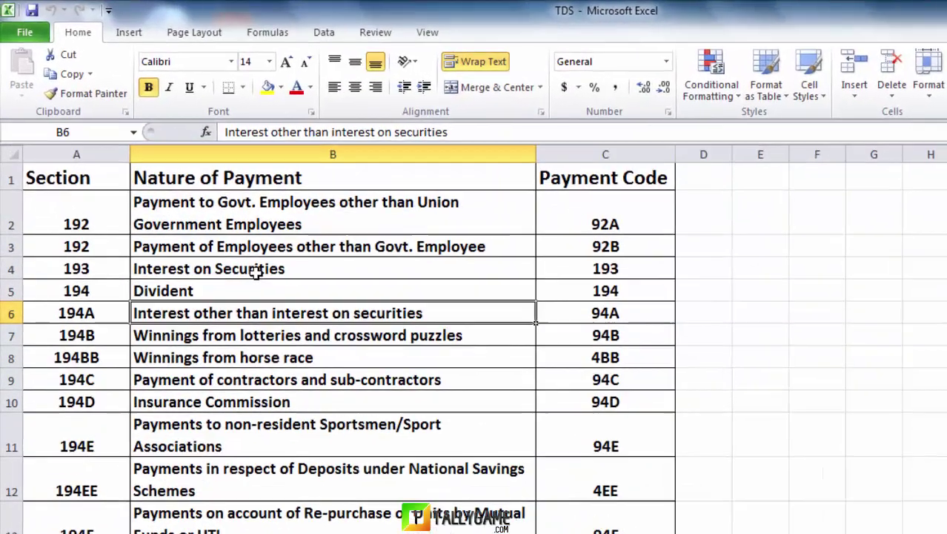
Scan the tds sheet down to section 194J professional fees with payment code 94J.
left_click(201, 210)
left_click(296, 330)
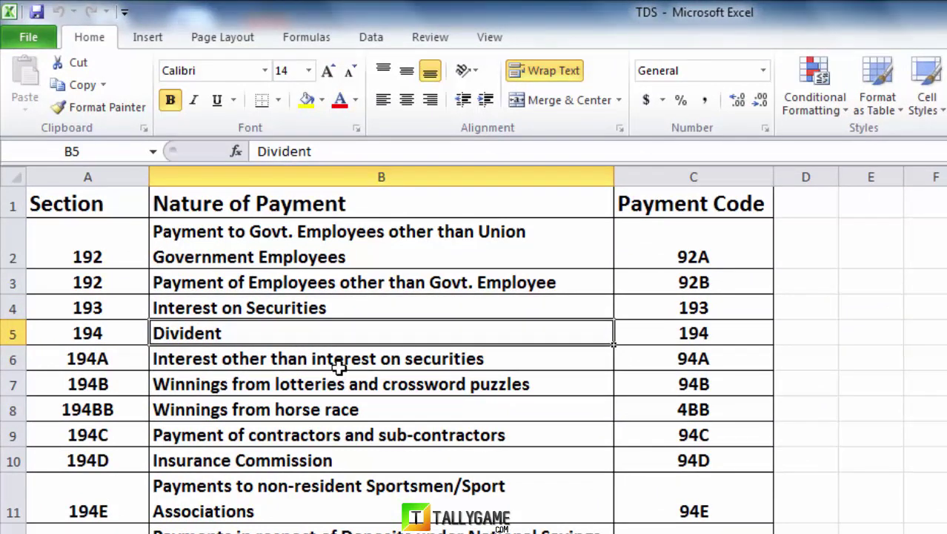
scroll(333, 385, "down", 1)
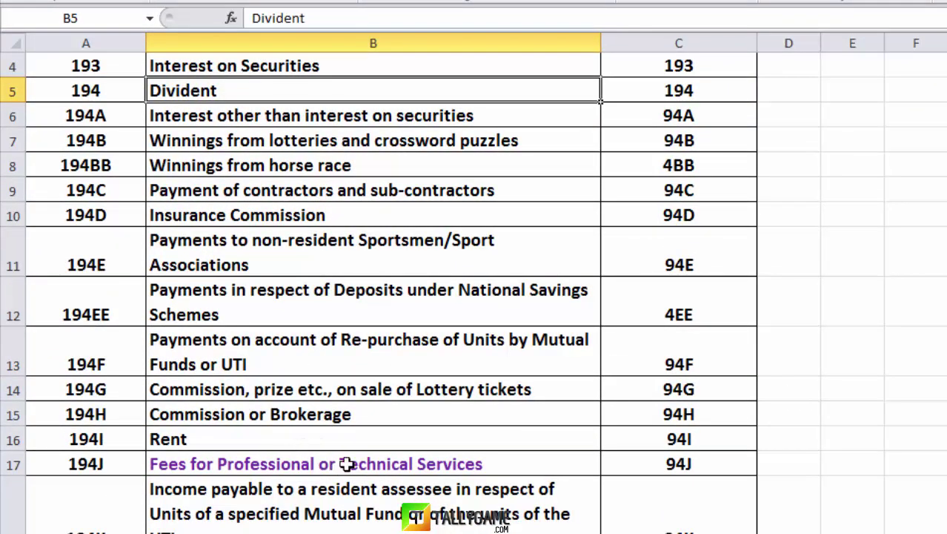
scroll(399, 436, "down", 1)
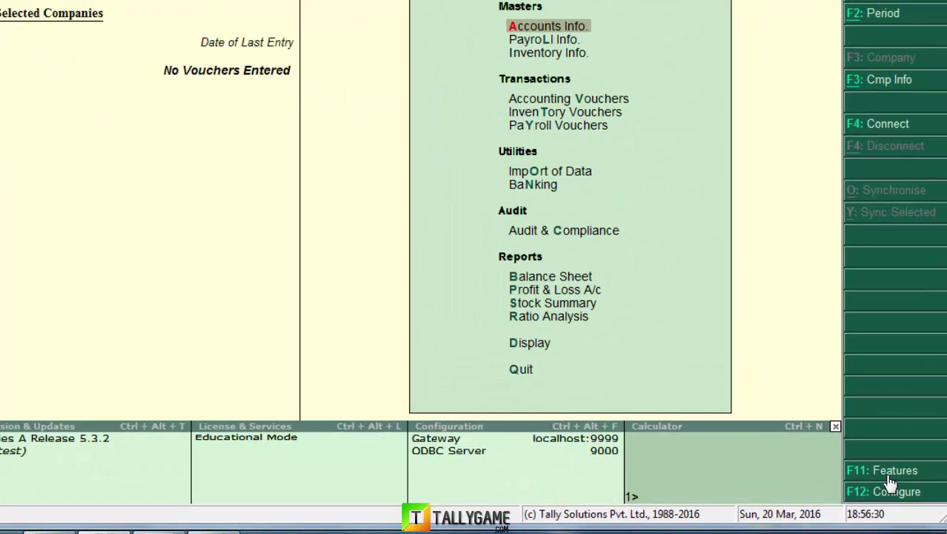
Set Enable TDS to Yes under Statutory & Taxation and set TDS deductor details to Yes.
left_click(889, 476)
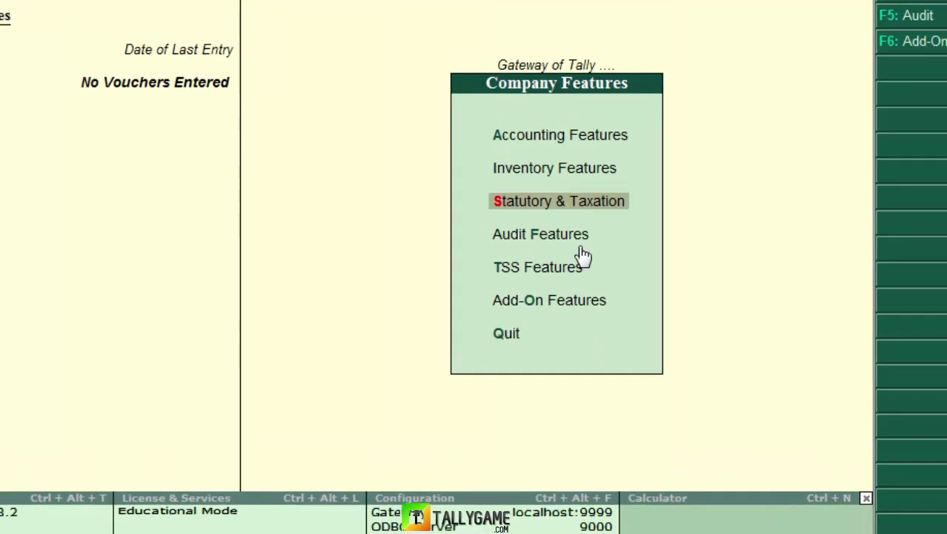
key("Return")
key("Down")
key("Down")
key("Down")
key("Down")
key("Down")
key("Down")
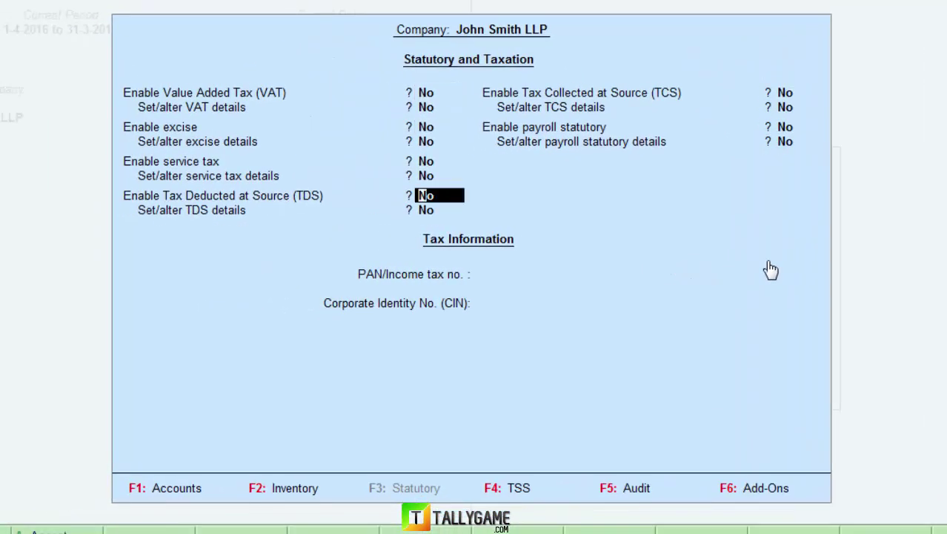
type("yes")
key("Return")
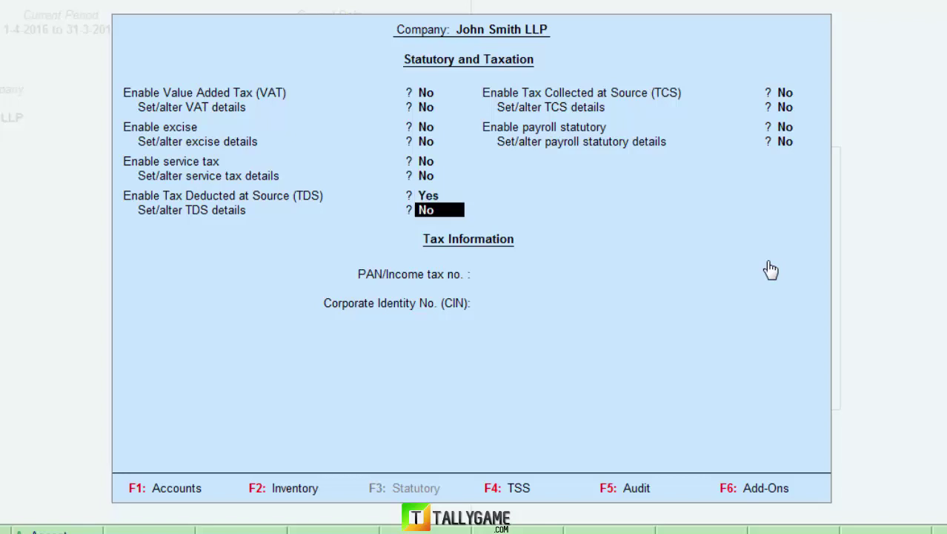
type("yes")
key("Return")
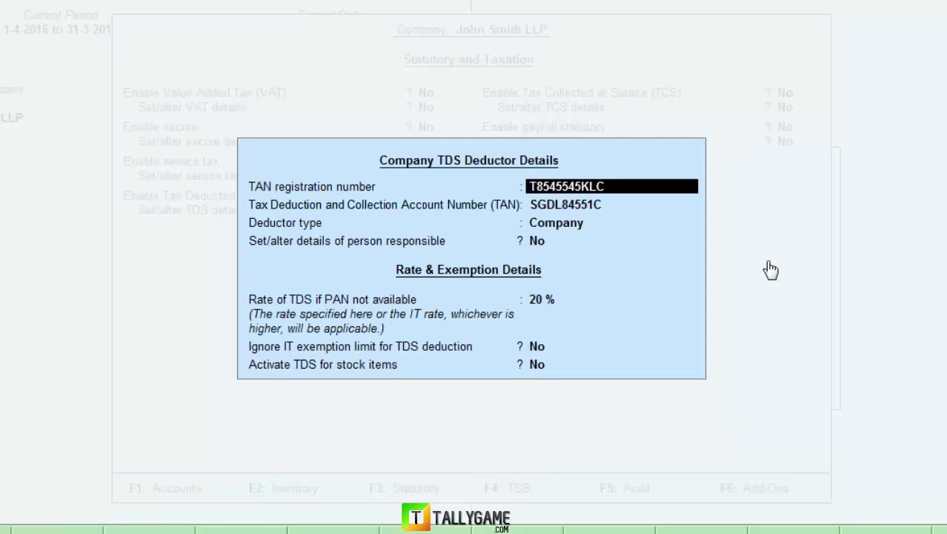
Show all deductor types, keep Company as deductor type, and set person-responsible details to Yes.
key("Return")
key("Return")
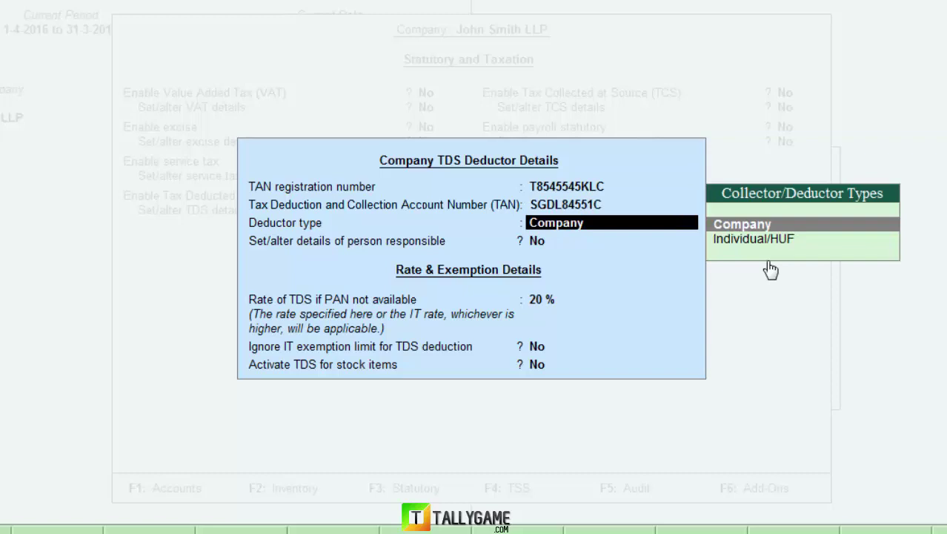
key("Down")
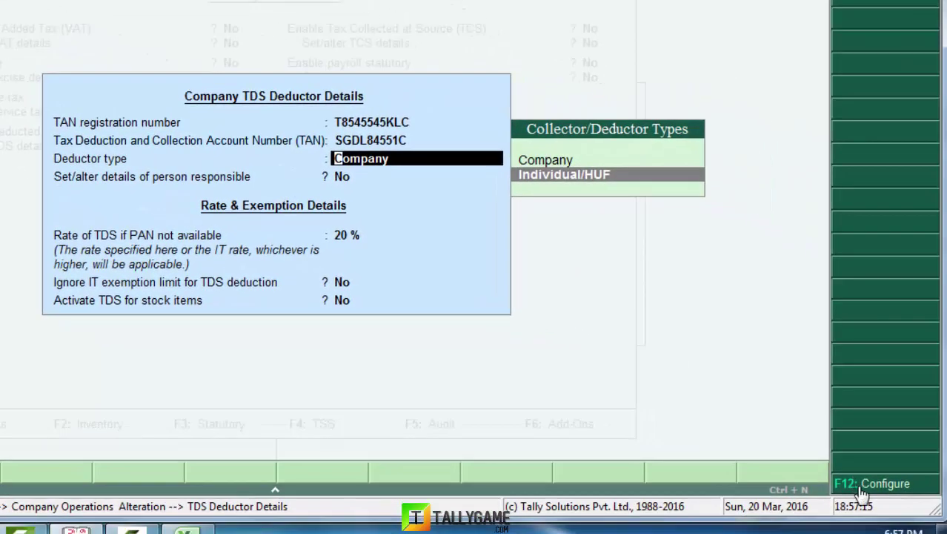
left_click(905, 495)
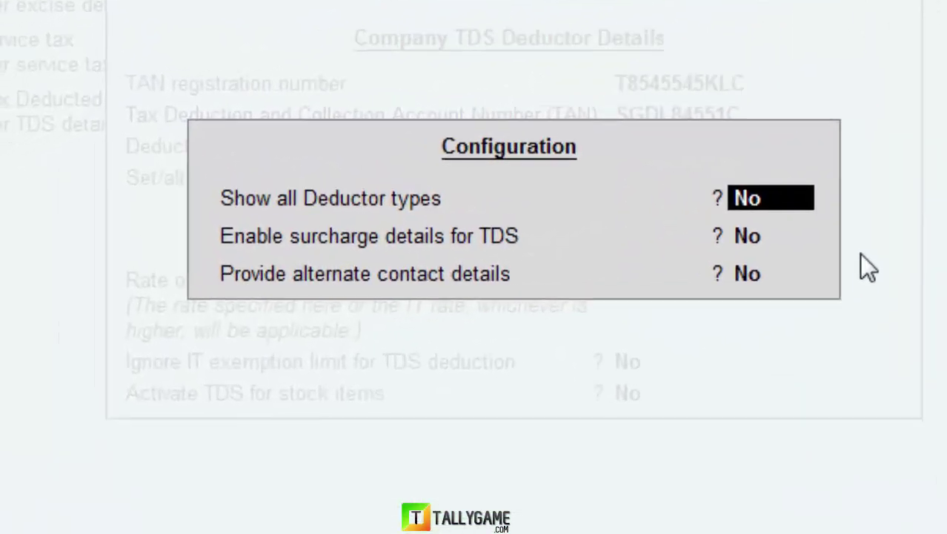
type("yes")
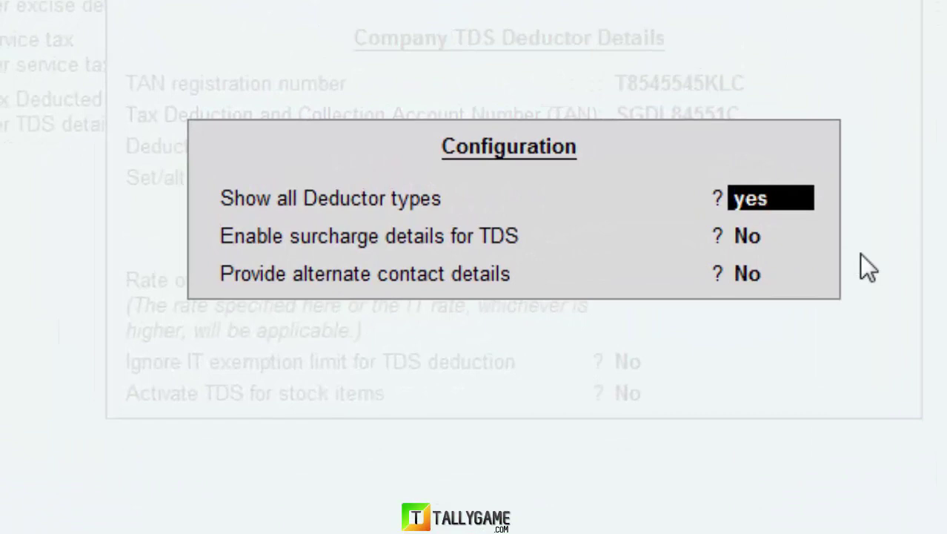
key("Return")
key("Return")
key("Return")
key("Return")
key("Return")
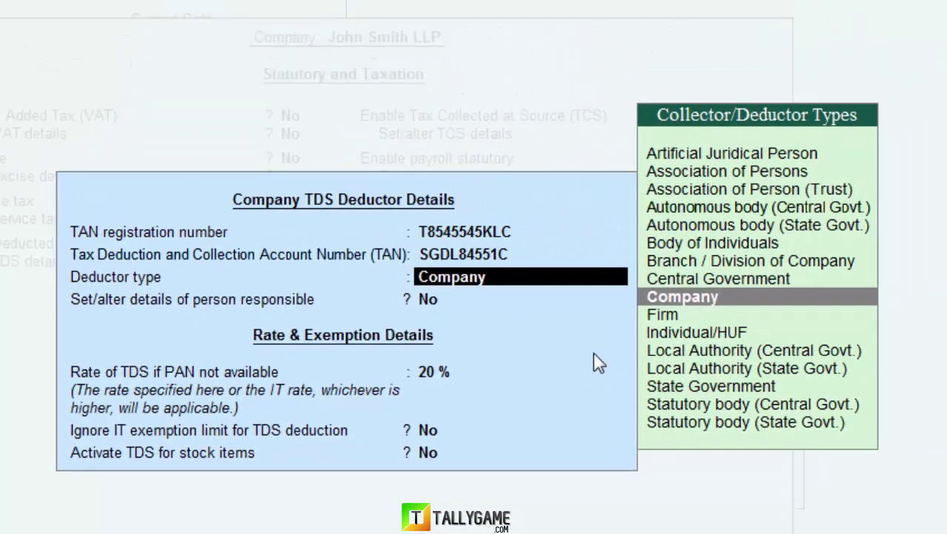
key("Up")
key("Up")
key("Up")
key("Up")
key("Up")
key("Up")
key("Up")
key("Down")
key("Down")
key("Down")
key("Down")
key("Down")
key("Down")
key("Down")
key("Down")
key("Down")
key("Up")
key("Up")
key("Return")
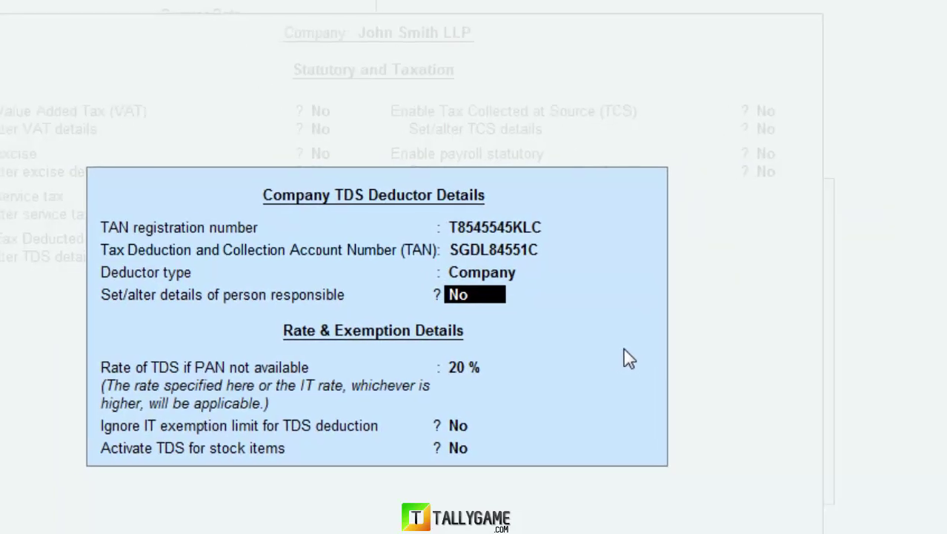
type("yes")
key("Return")
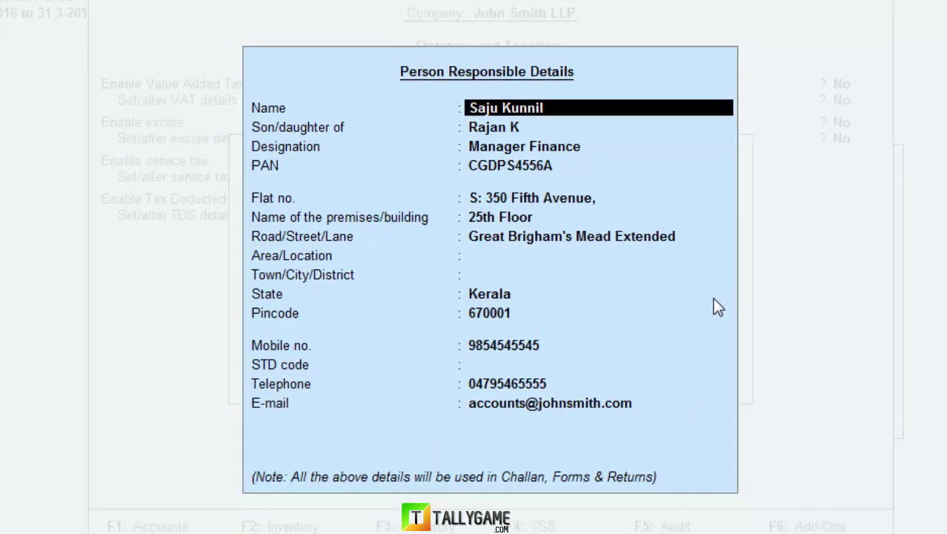
Accept the Person Responsible Details with designation Manager Finance and its existing contact details.
key("Return")
key("Return")
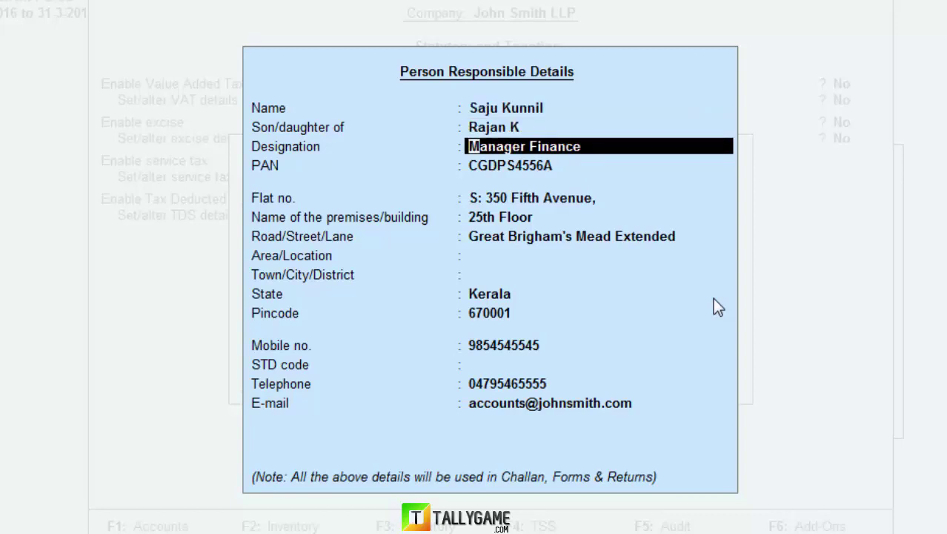
key("Return")
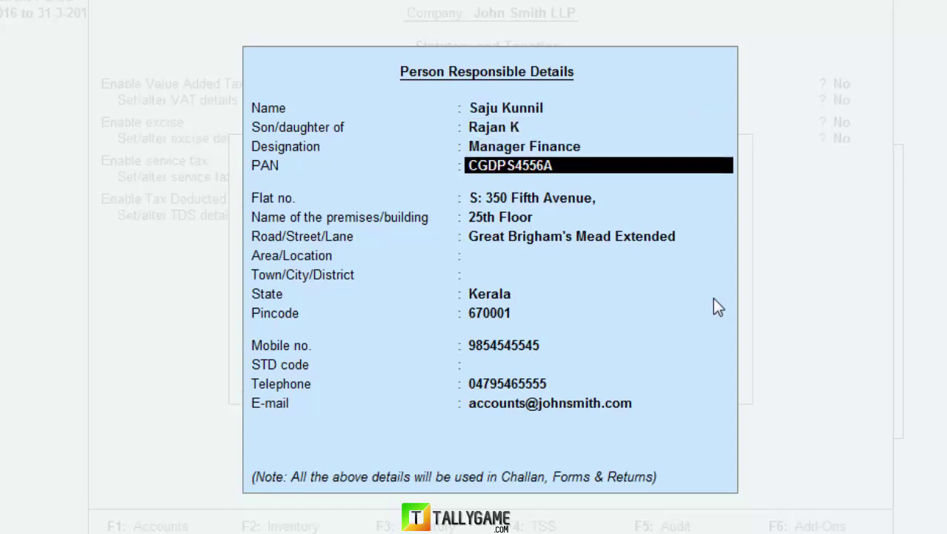
key("Return")
key("Return")
key("Return")
key("Return")
key("Return")
key("Return")
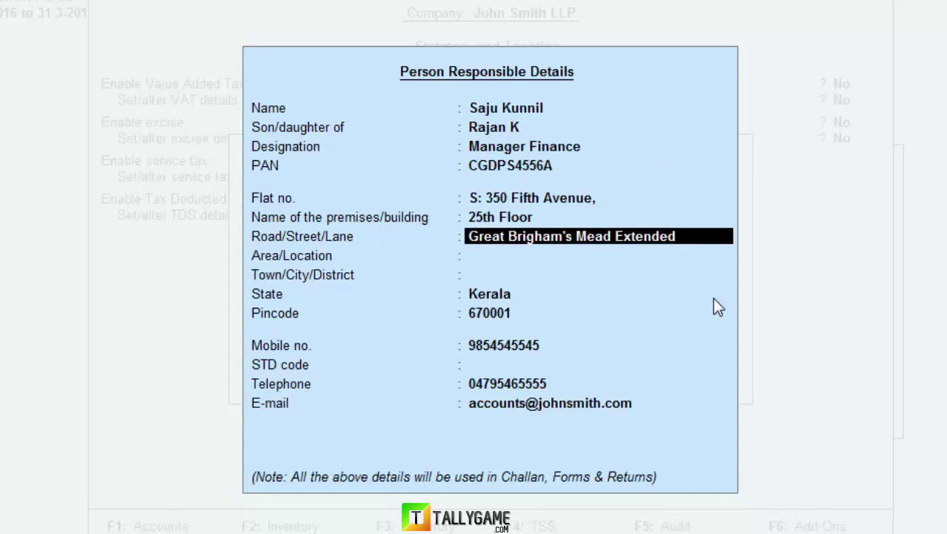
key("Return")
key("Return")
key("Return")
key("Return")
key("Return")
key("Return")
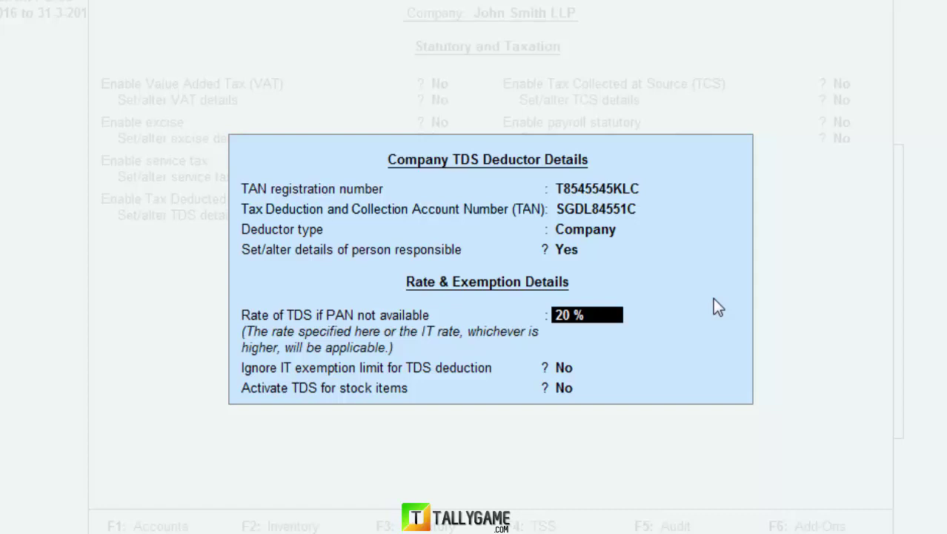
Accept the Company TDS Deductor Details with the 20% no-PAN rate and save the company features.
key("Return")
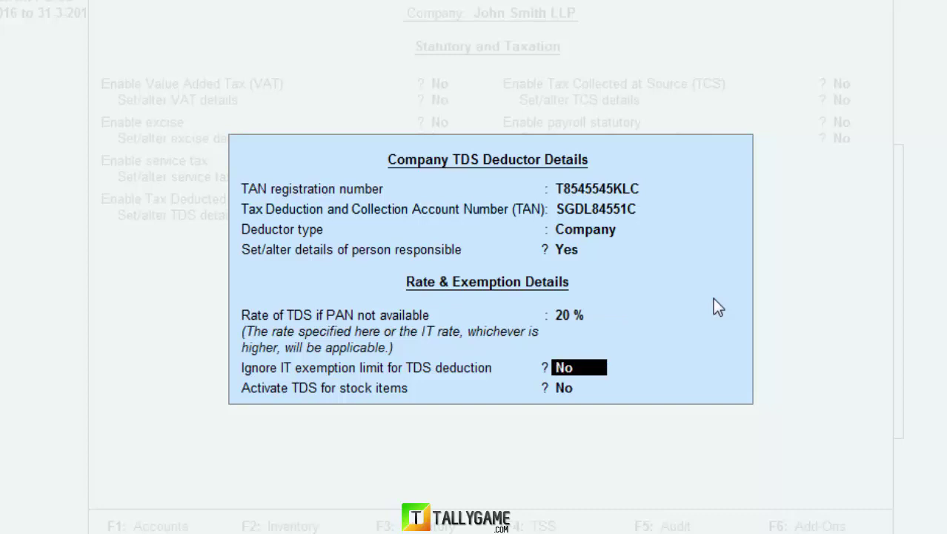
key("Return")
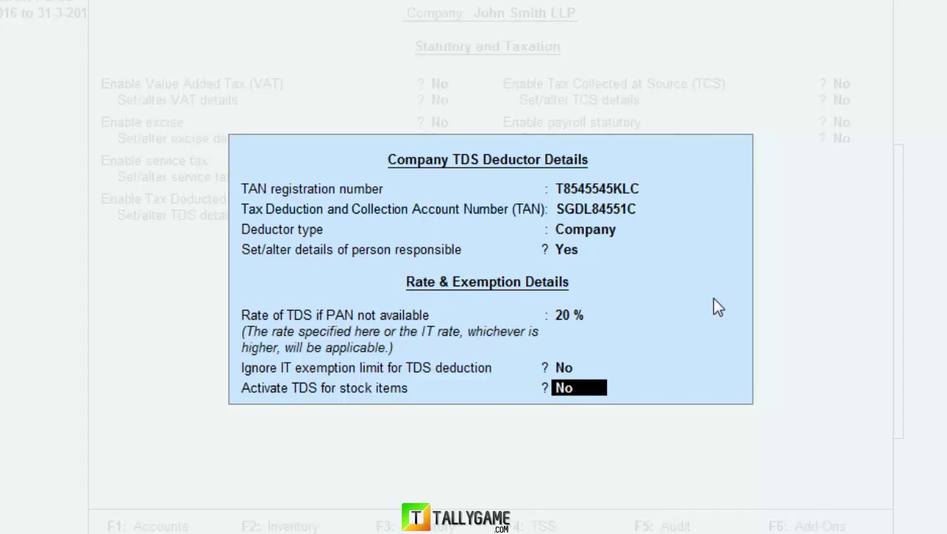
key("Return")
key("Return")
key("Return")
key("Return")
key("Return")
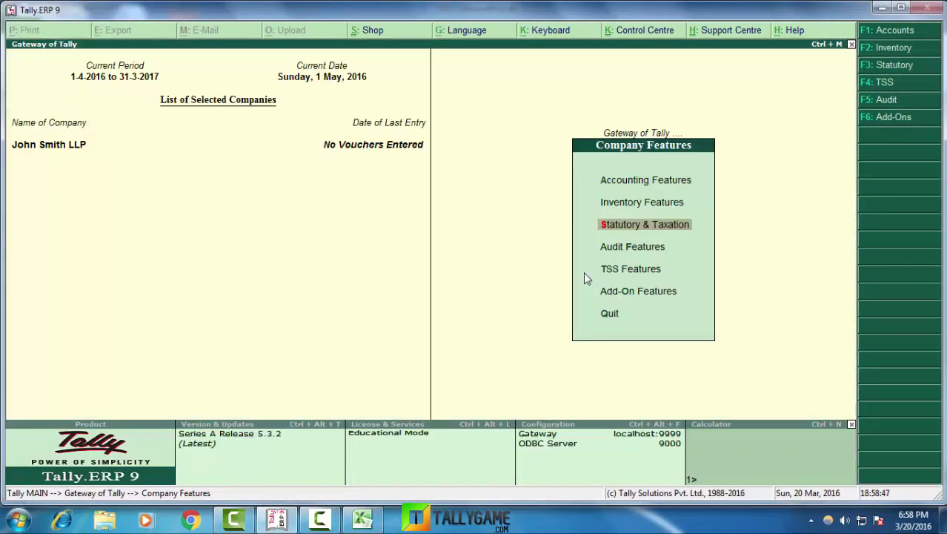
key("Escape")
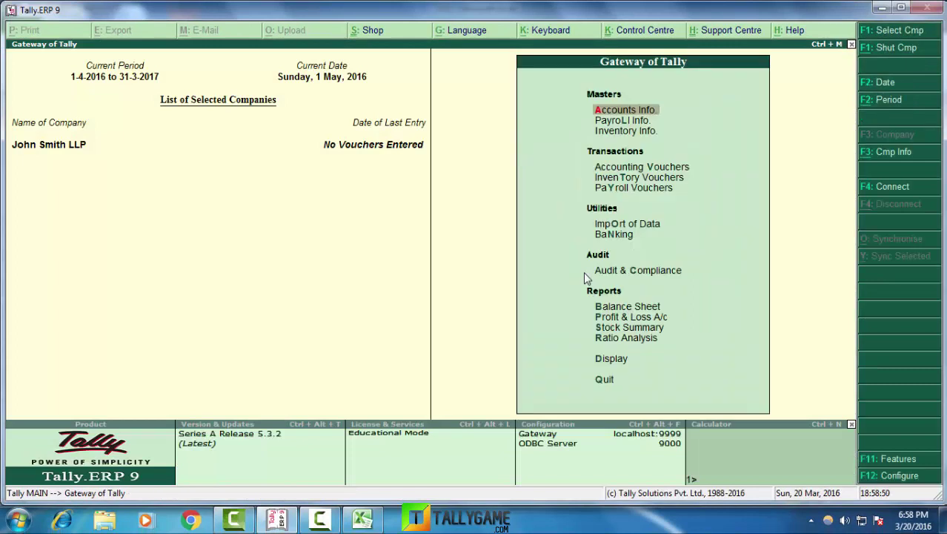
Go to Accounts Info > Statutory Info > TDS Nature of Pymts.
key("Return")
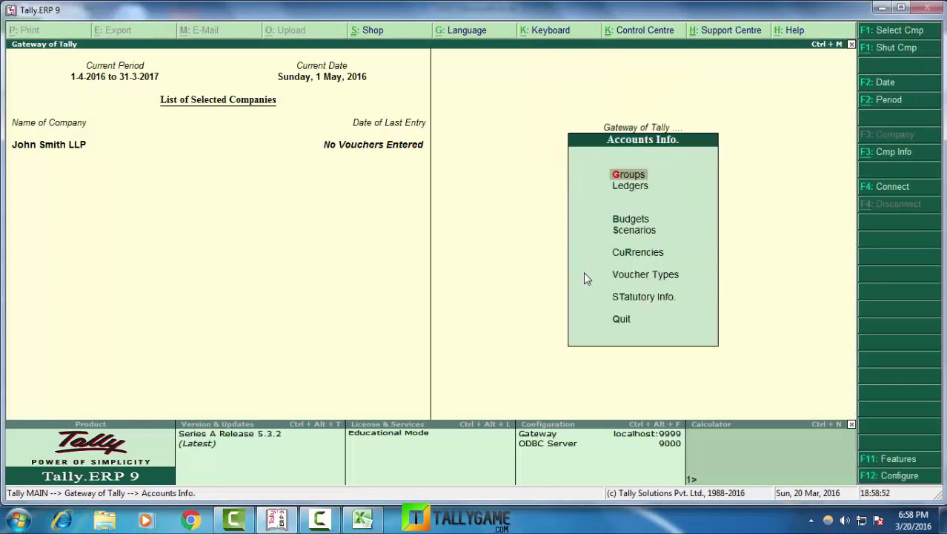
key("Up")
key("Up")
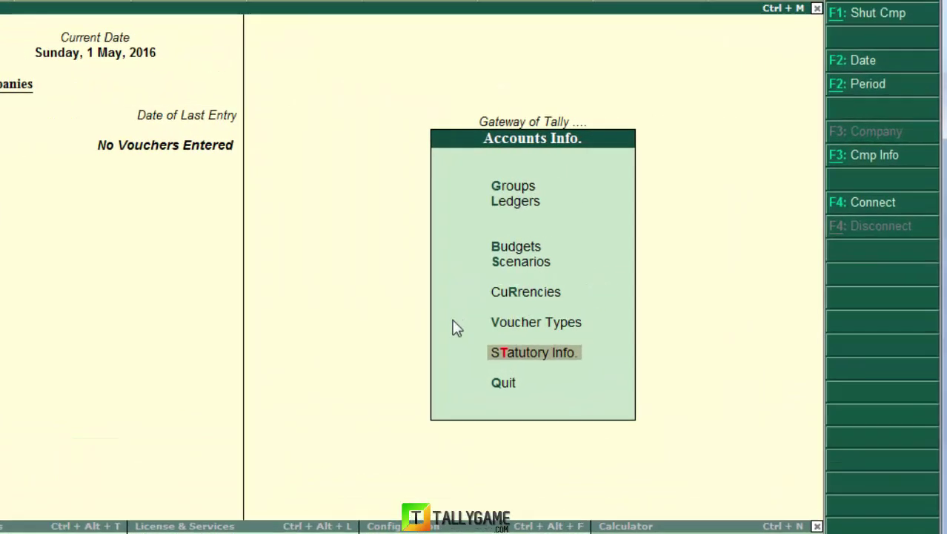
key("Return")
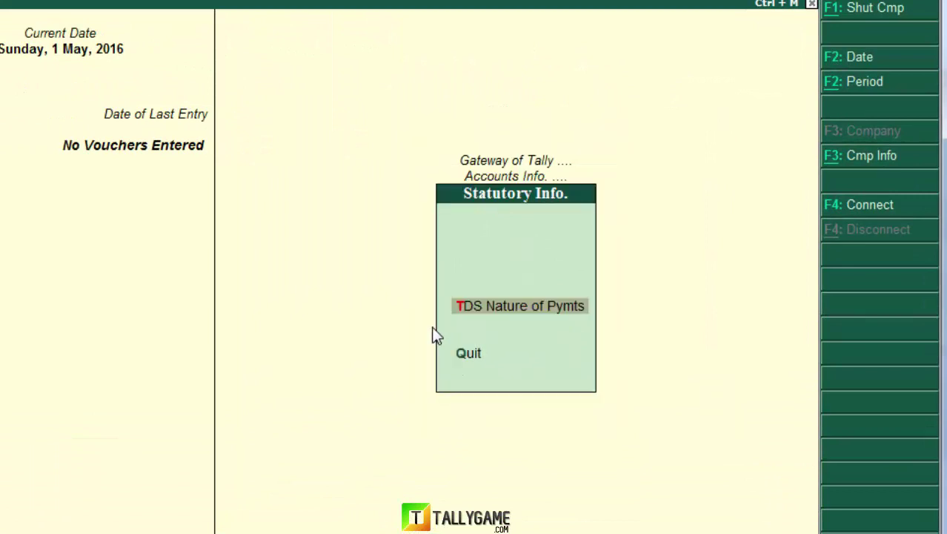
key("Return")
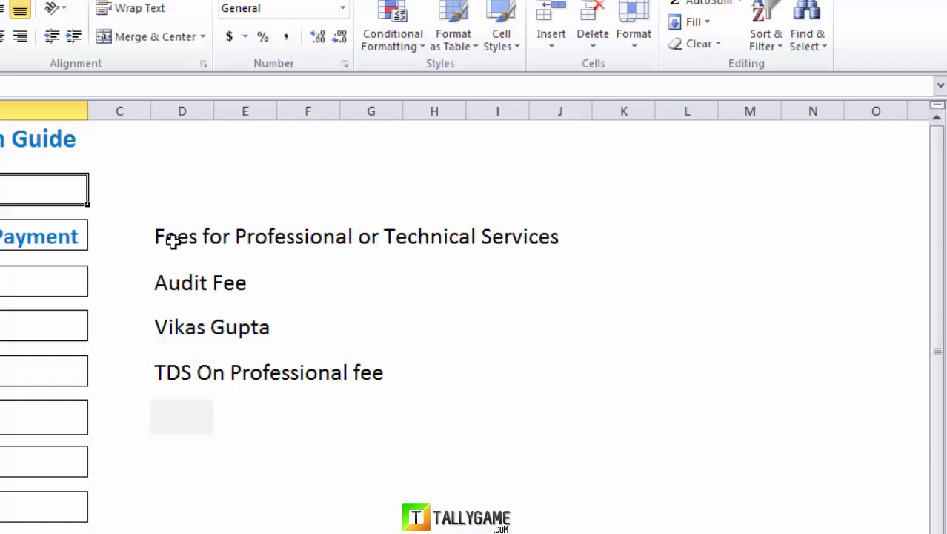
Copy 'Fees for Professional or Technical Services' from Excel into Tally's nature of payment Name.
left_click(211, 237)
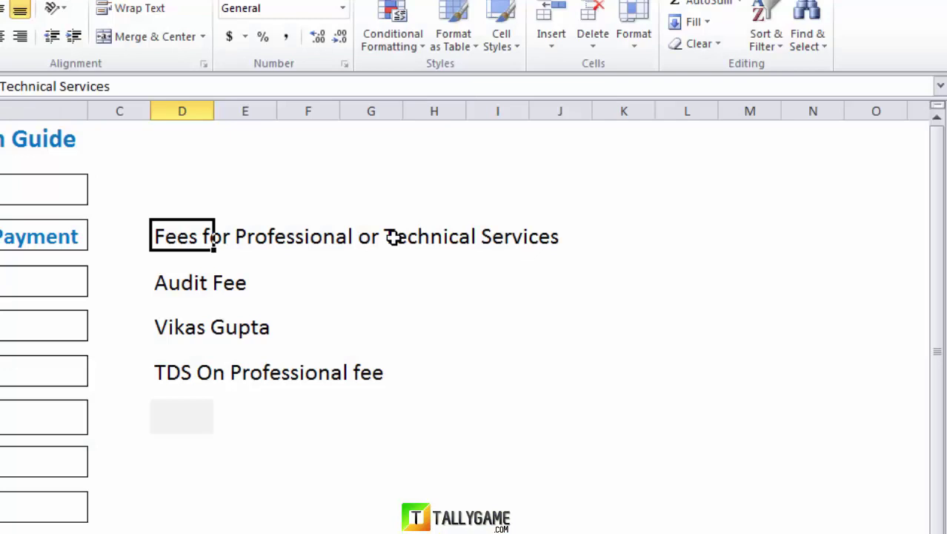
key("ctrl+c")
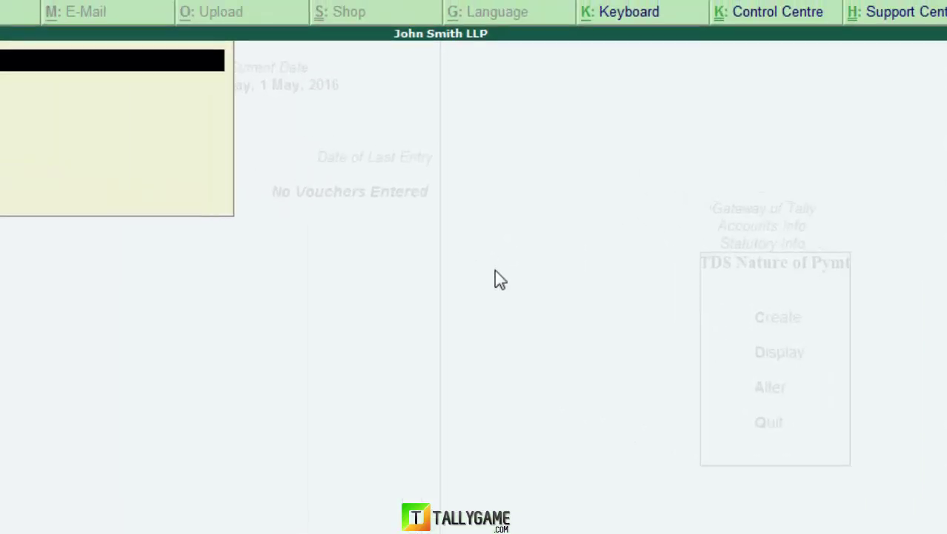
key("ctrl+alt+v")
key("Return")
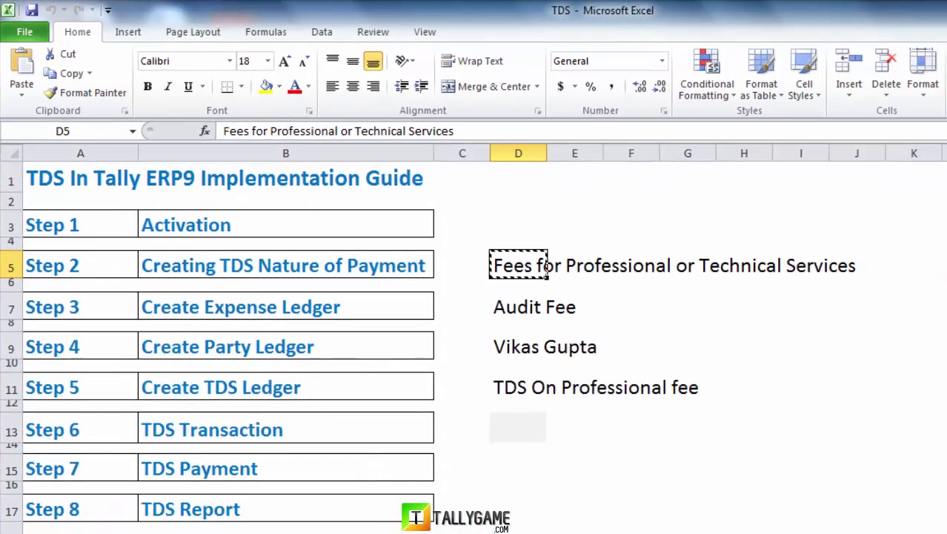
Review the knowledge sheet rules: 30000 exemption limit, 10% TDS rate, payment code 94 J.
left_click(294, 312)
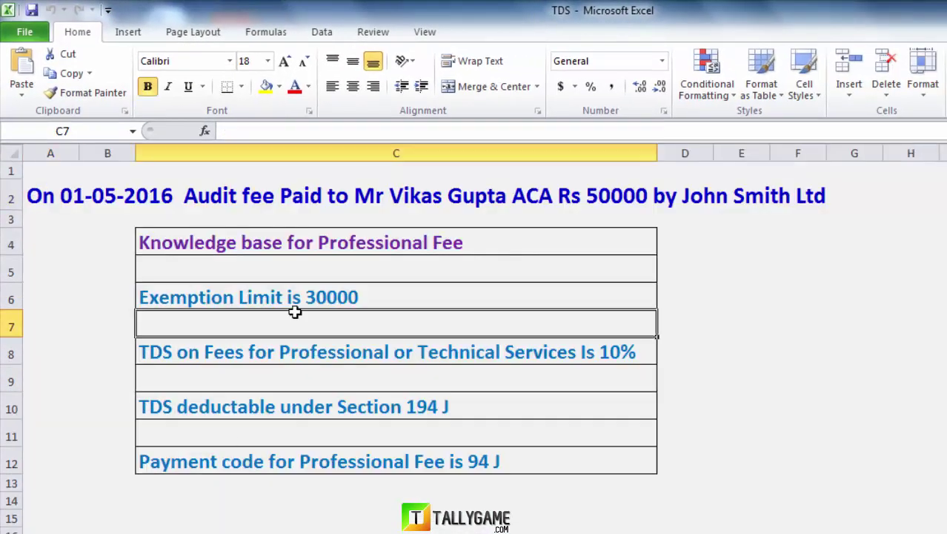
left_click(296, 297)
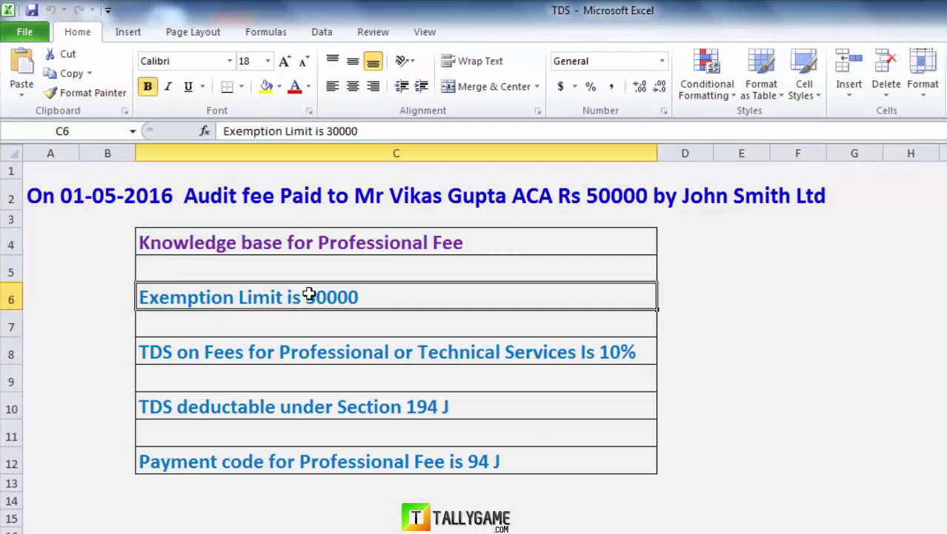
left_click(489, 351)
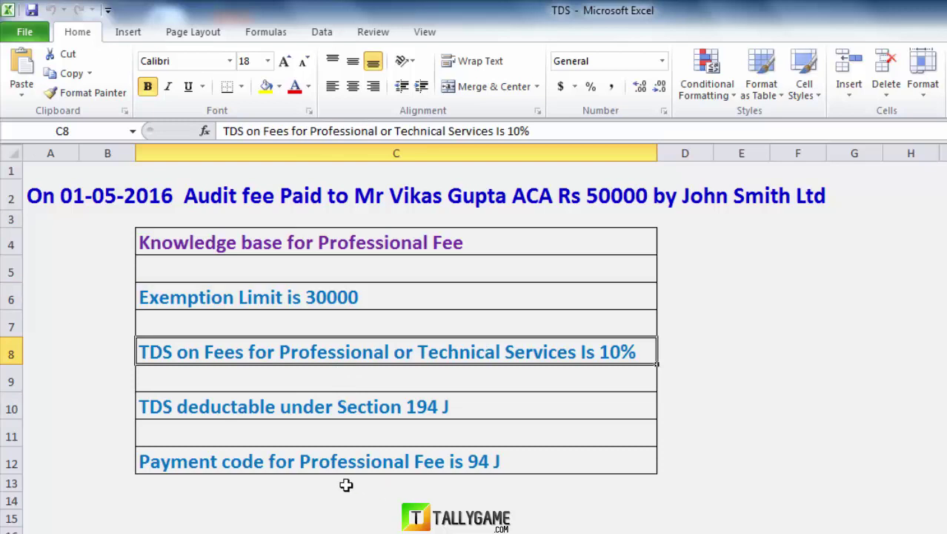
left_click(326, 464)
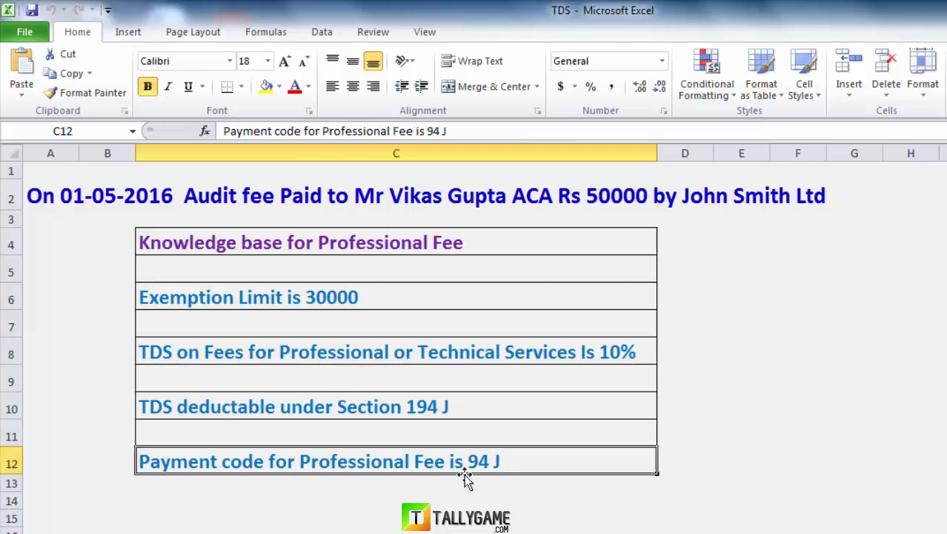
Enter section 194J, payment code 94J, 10% rate and 30000 exemption limit, then accept.
key("alt+Tab")
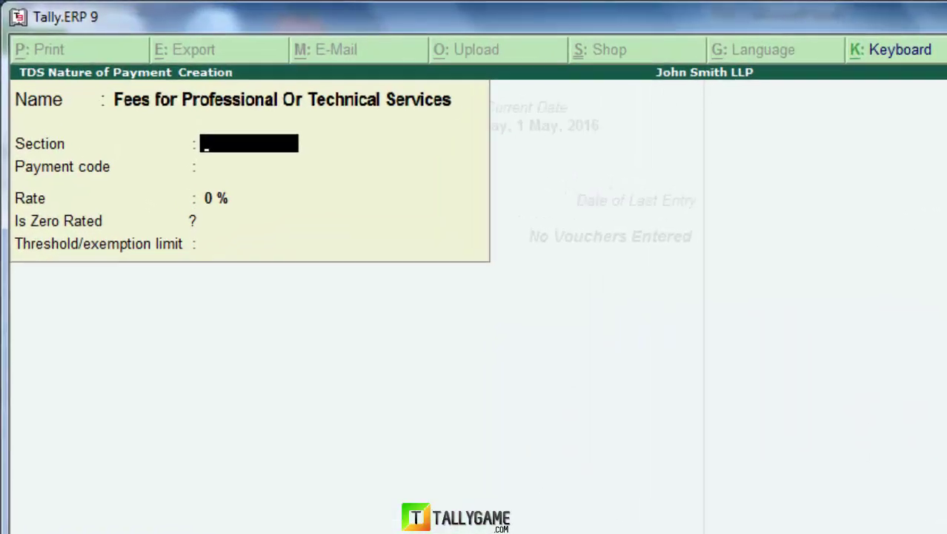
type("194j")
key("Return")
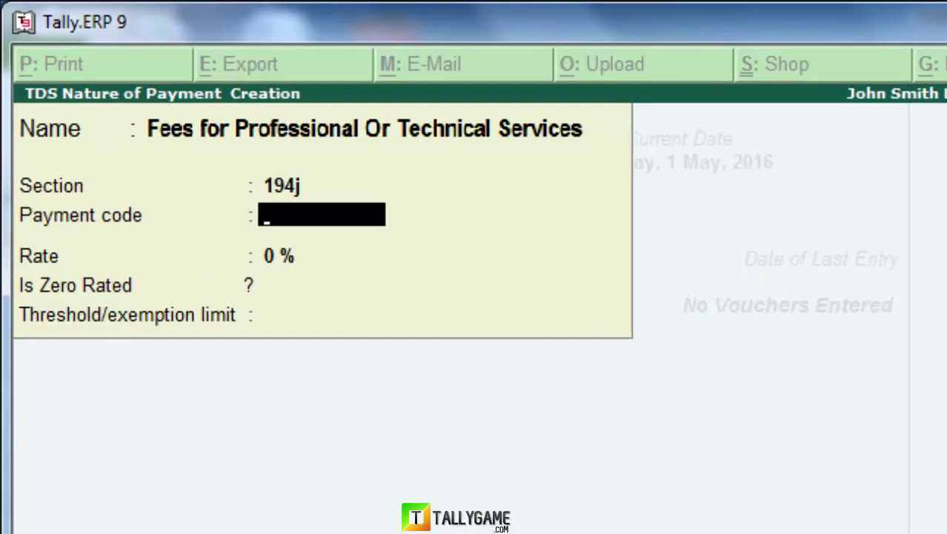
key("BackSpace")
key("Return")
type("94J")
key("Return")
type("10")
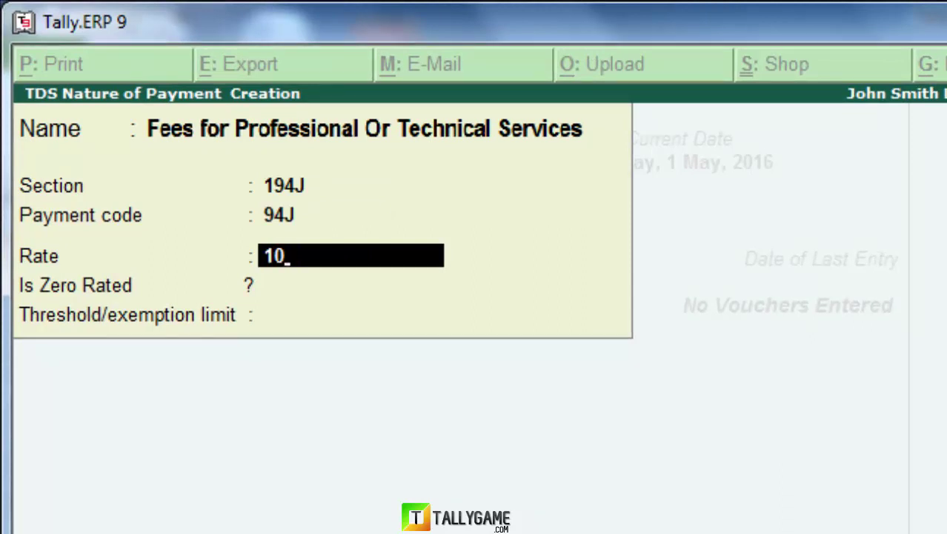
key("Return")
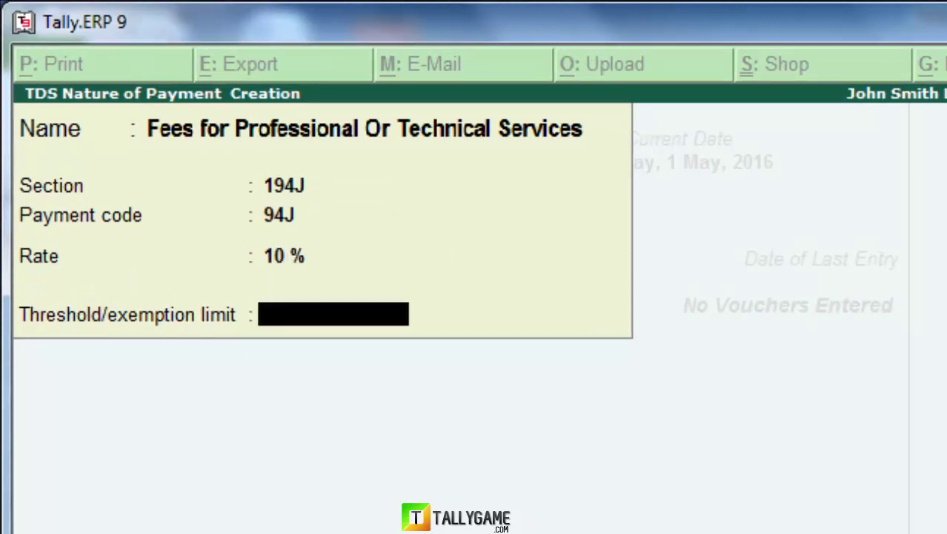
type("300000.00")
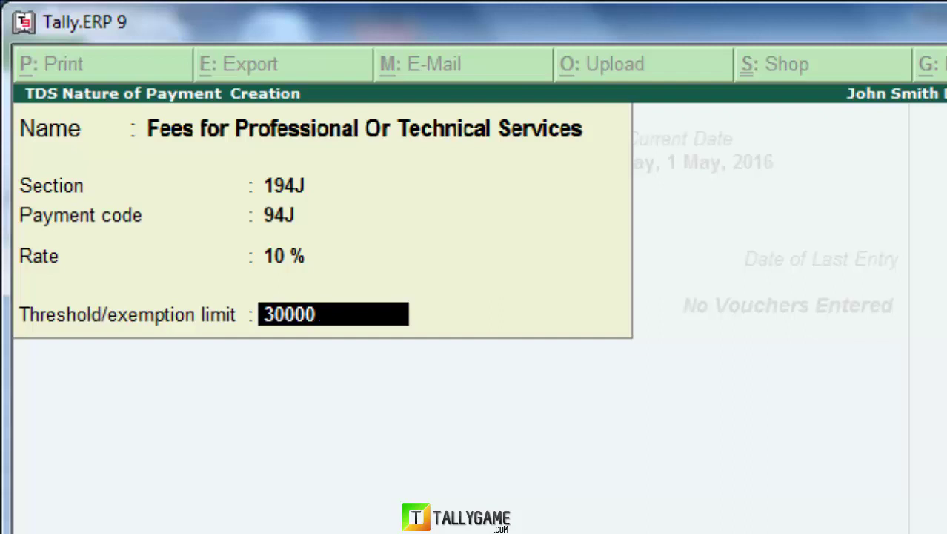
key("Return")
key("Return")
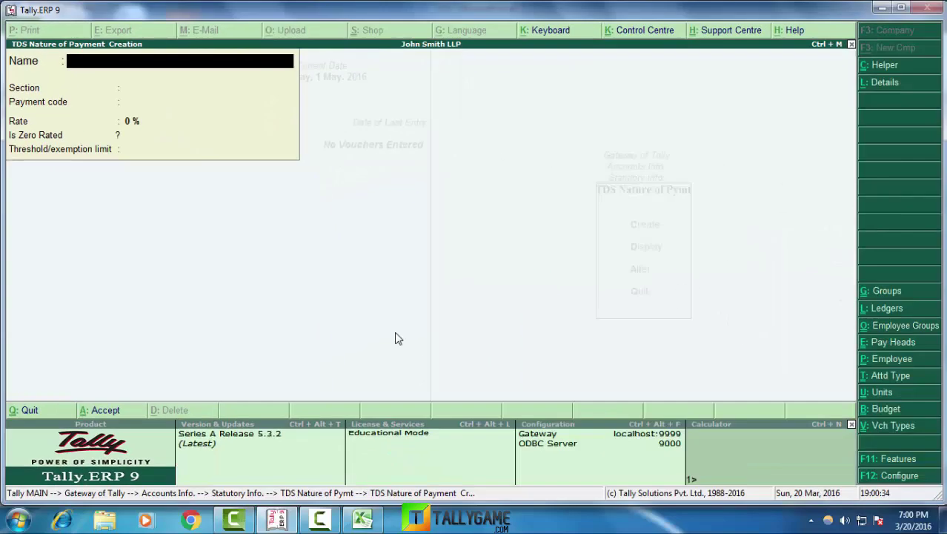
Quit the blank nature of payment form and go to Accounts Info > Ledgers.
key("Escape")
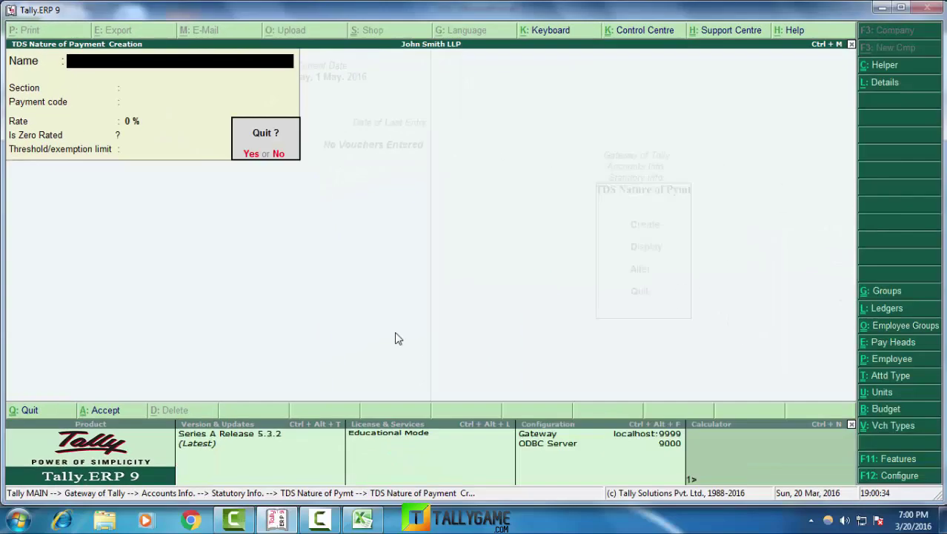
key("Return")
key("Escape")
key("Escape")
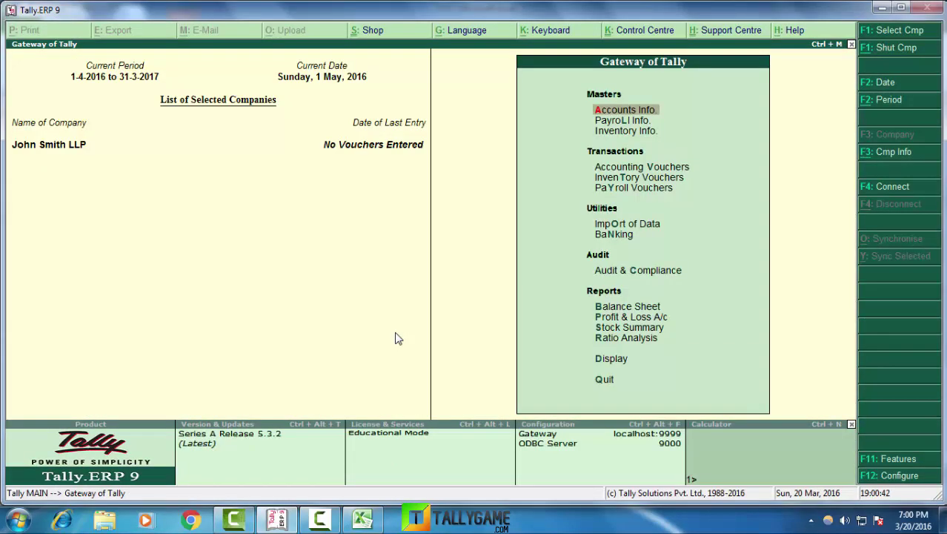
key("Return")
key("Down")
key("Return")
Create ledger AUDIT FEE under Indirect Expenses, TDS-applicable for Fees for Professional Or Technical Services.
key("Return")
type("AUDIT FEE")
key("Return")
type("IND")
key("Down")
key("Up")
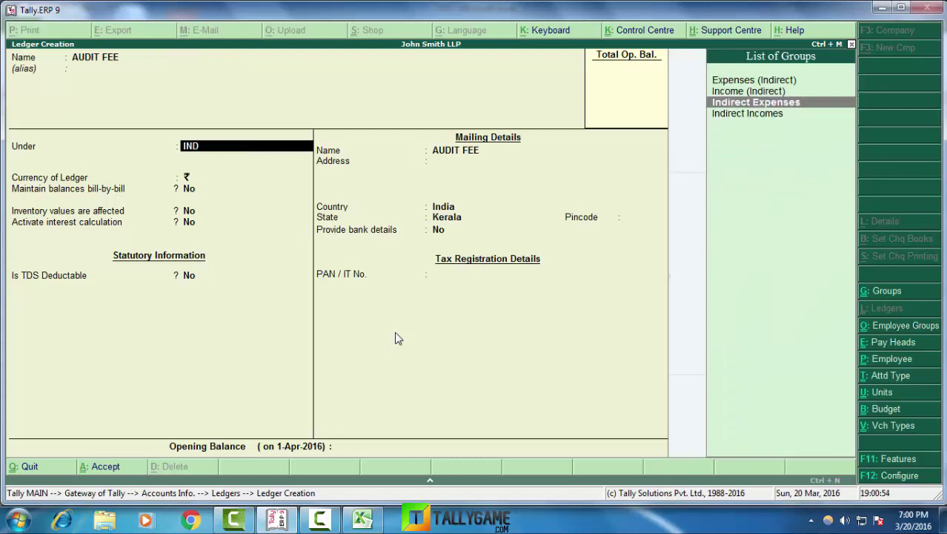
key("Return")
key("Return")
key("Return")
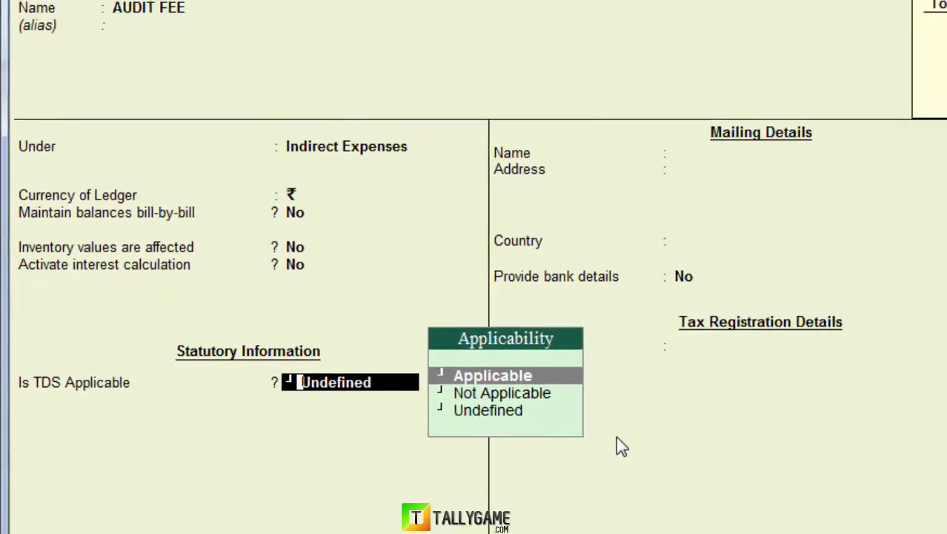
key("Return")
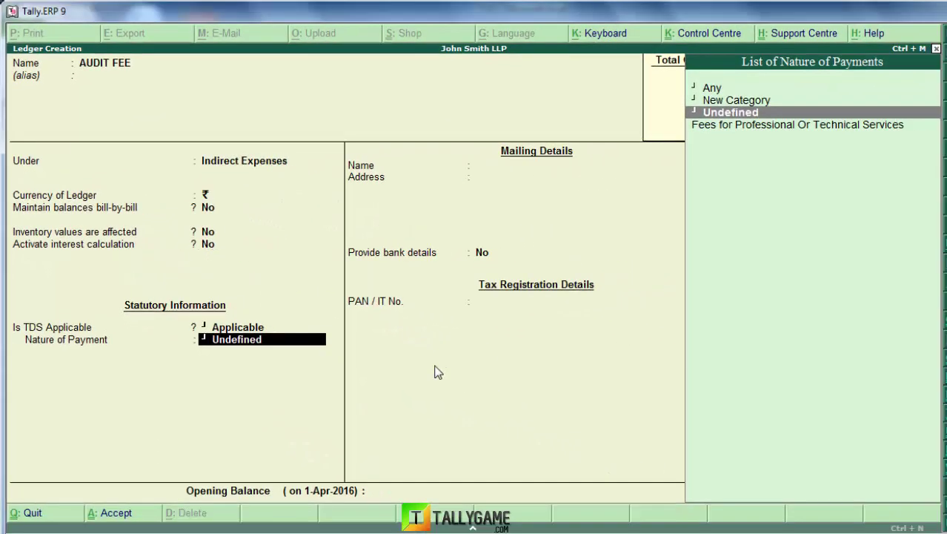
key("Down")
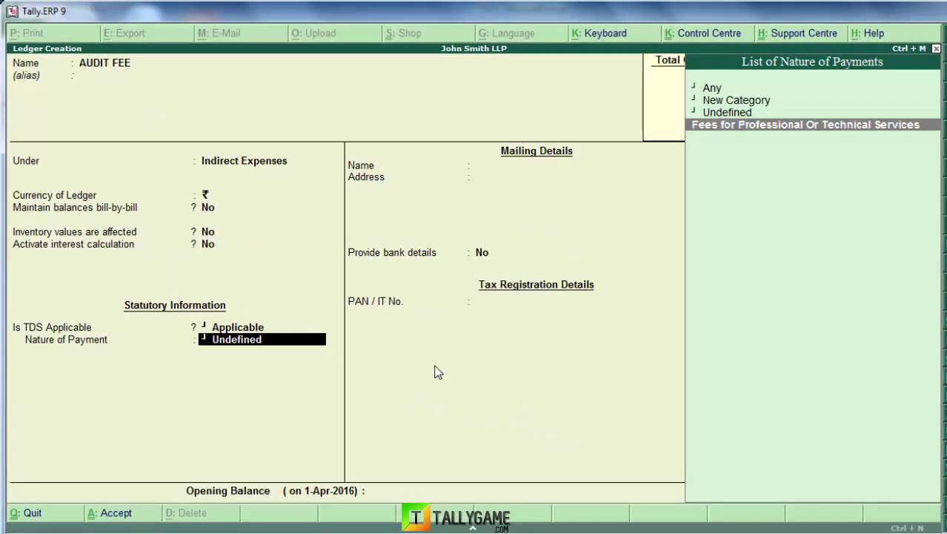
key("Return")
key("Return")
key("Return")
key("Return")
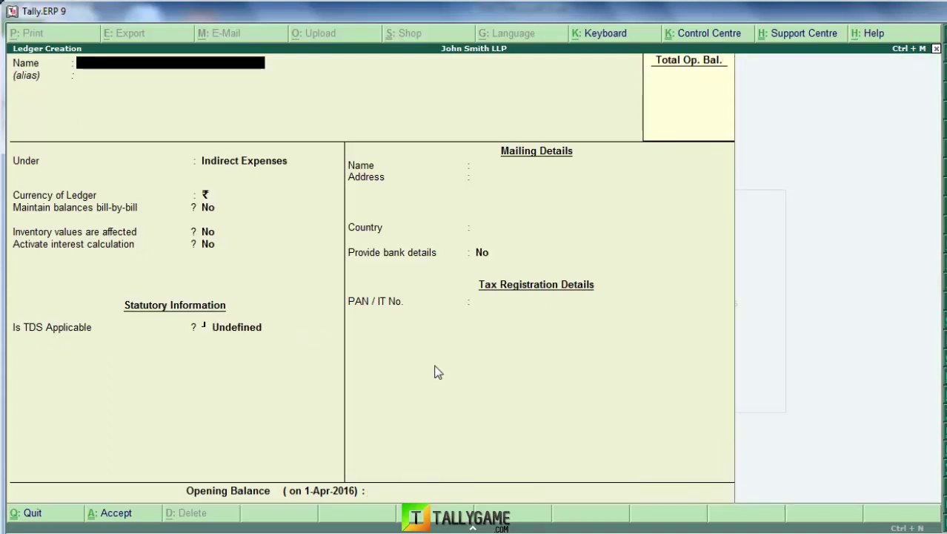
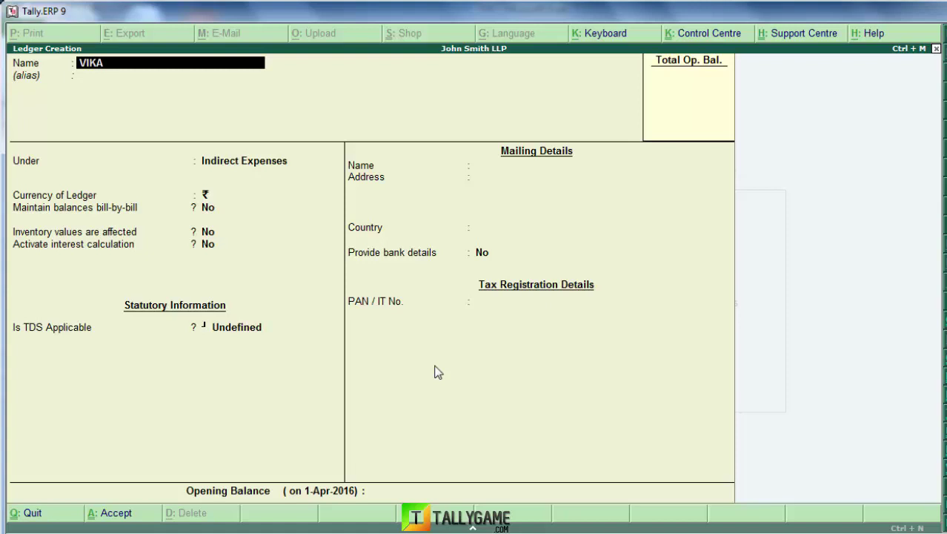
Name the auditor's party ledger, place it under Sundry Creditors and mark it TDS deductible.
key("Return")
type("SUND")
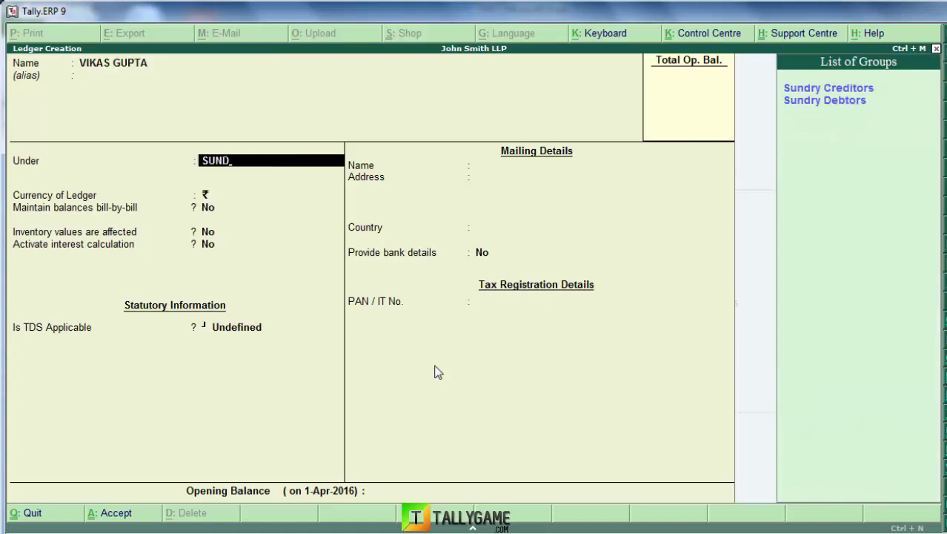
key("Return")
key("Return")
key("Return")
key("Return")
key("Return")
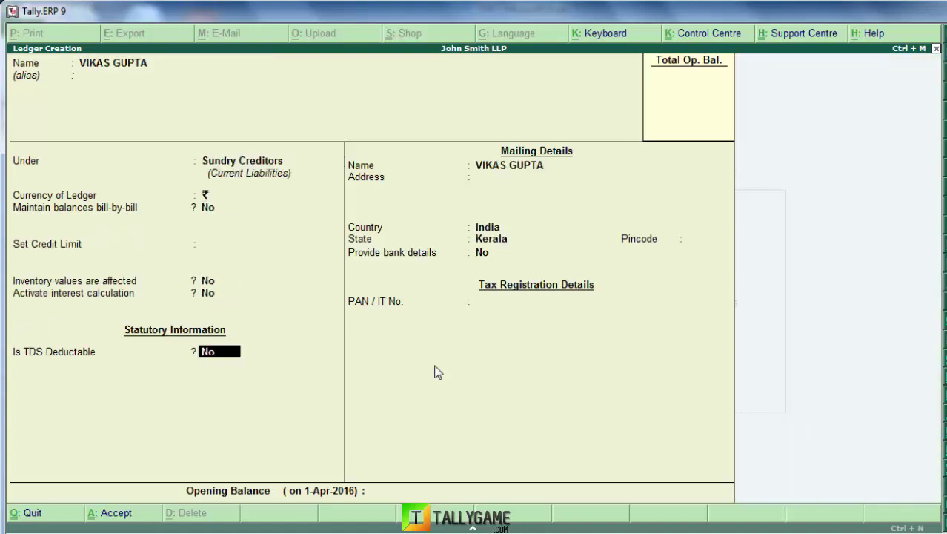
type("y")
key("Return")
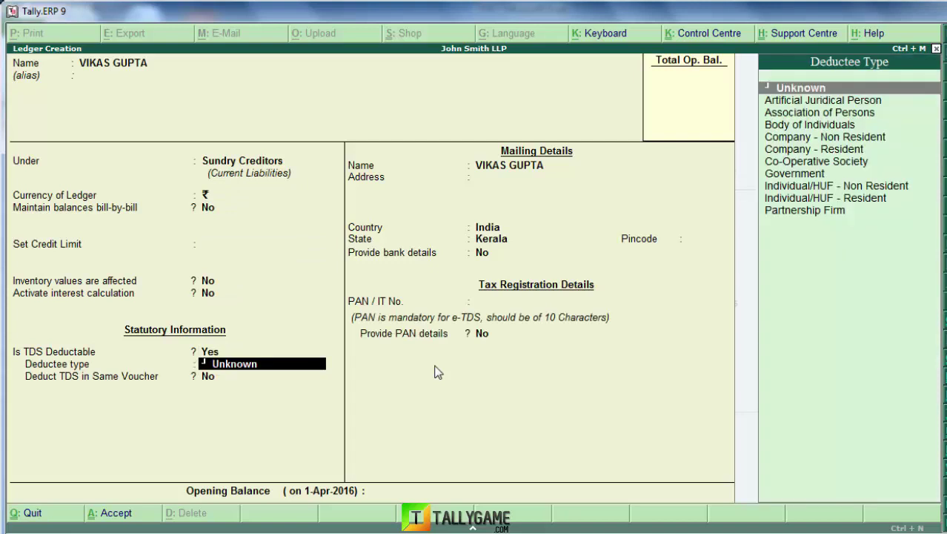
Set the ledger's deductee type to Company - Resident.
key("Down")
key("Down")
key("Down")
key("Down")
key("Down")
key("Down")
key("Down")
key("Down")
key("Down")
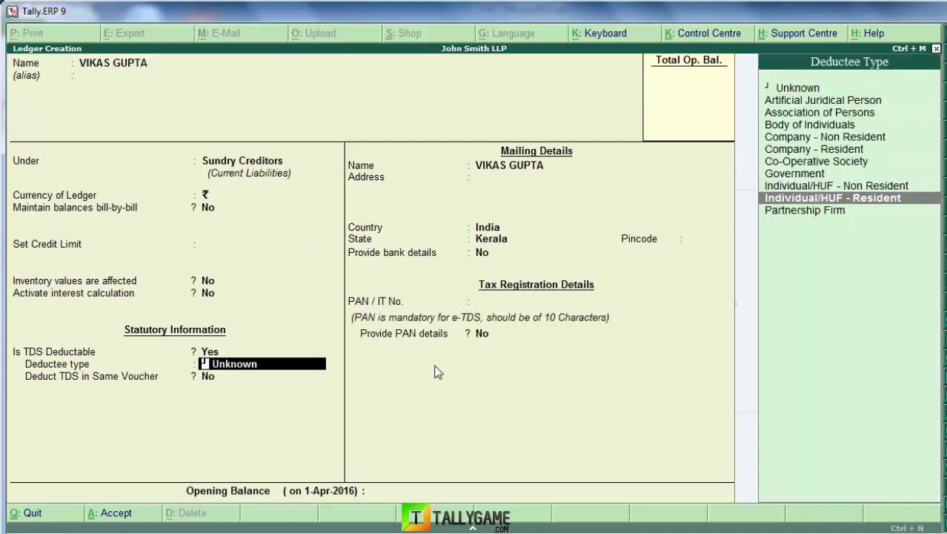
key("Up")
key("Down")
key("Up")
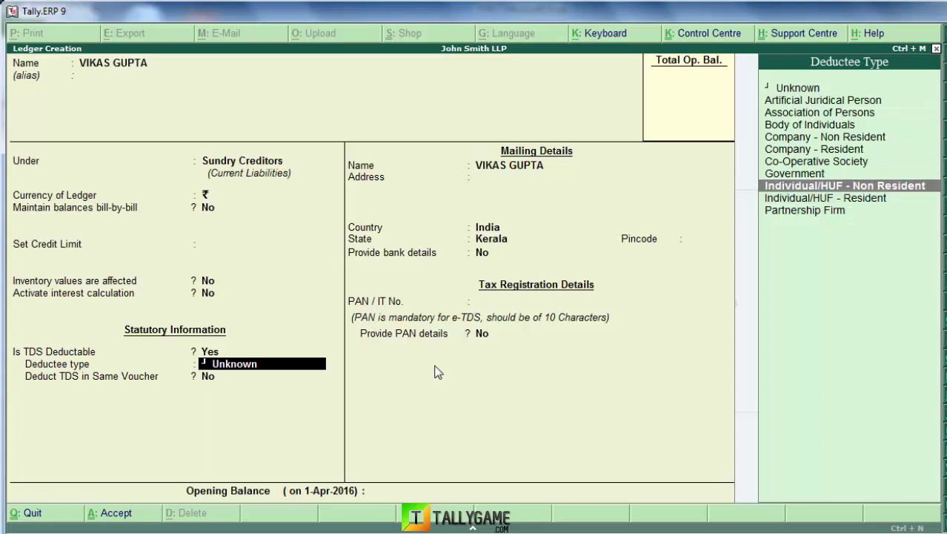
key("Down")
key("Down")
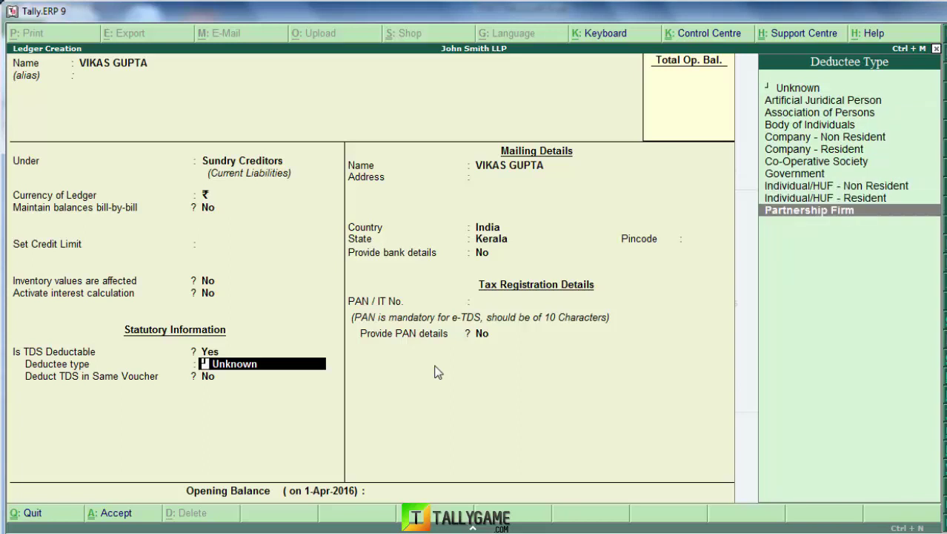
key("Up")
key("Down")
key("Up")
key("Up")
key("Up")
key("Up")
key("Up")
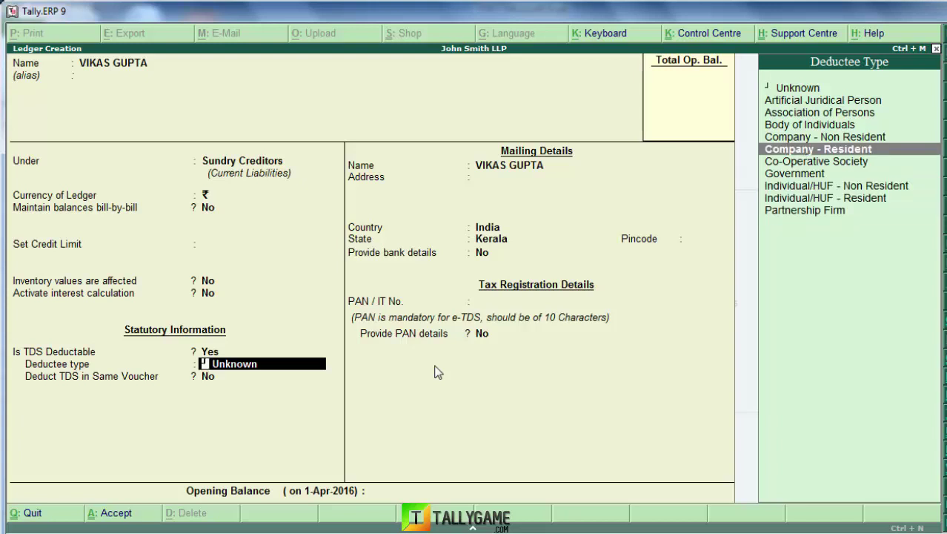
key("Return")
Deduct TDS in the same voucher, enter the auditor's PAN and accept the ledger.
key("y")
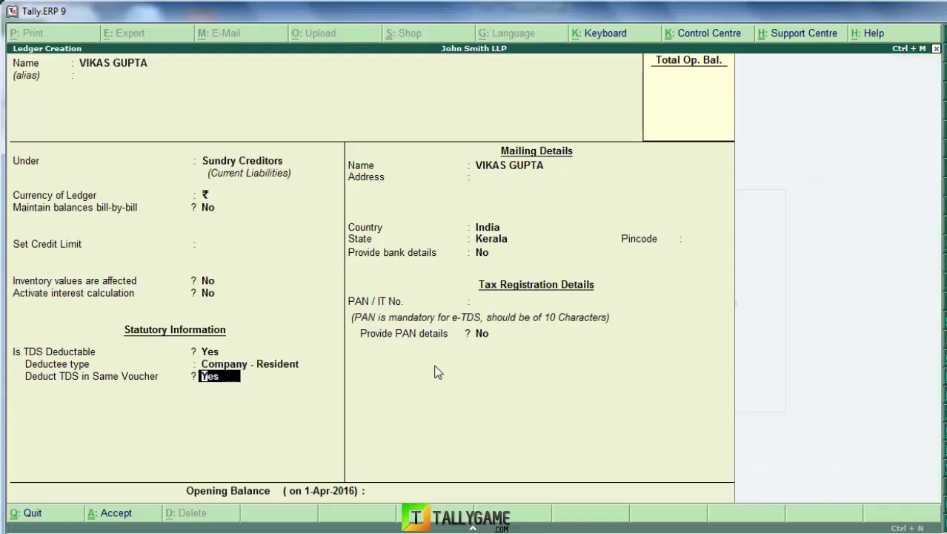
key("Return")
key("Return")
key("Return")
key("Return")
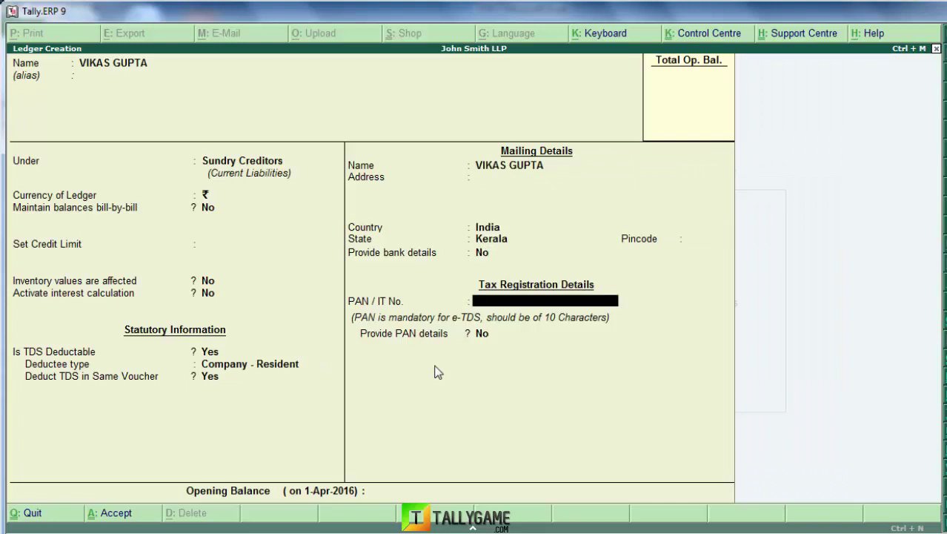
key("Return")
key("Return")
key("Return")
key("Return")
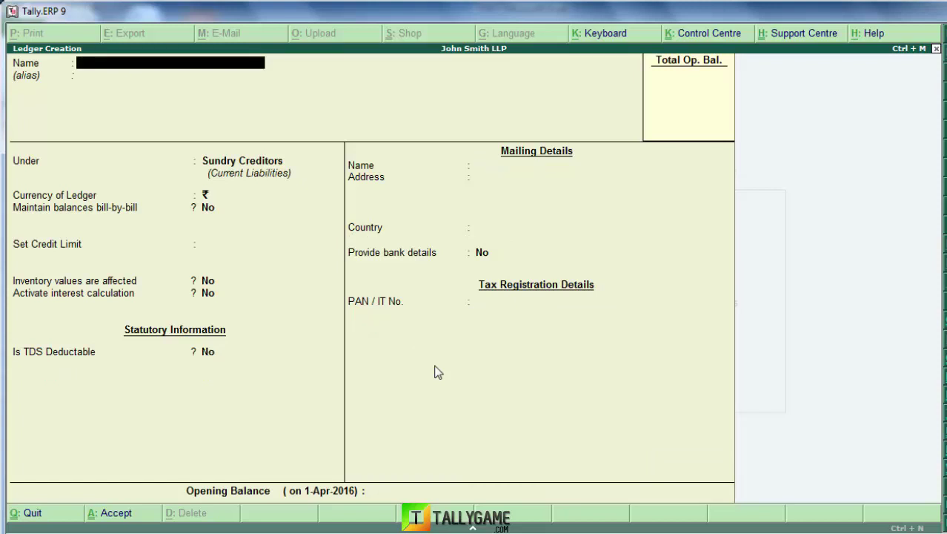
Create 'TDS on Professional Fee' under Duties & Taxes, type TDS, nature Fees for Professional Or Technical Services.
type("TDS on Professional Fee")
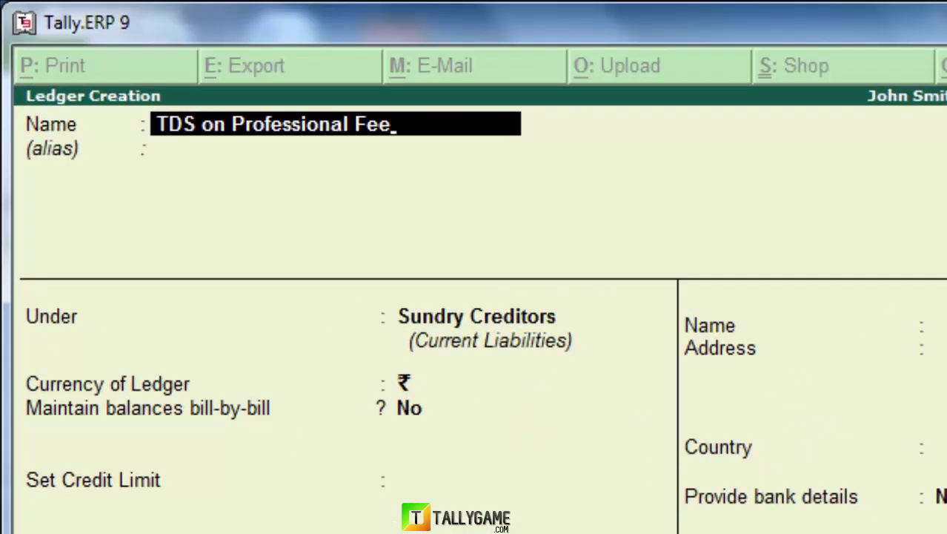
key("Return")
key("Return")
type("Dut")
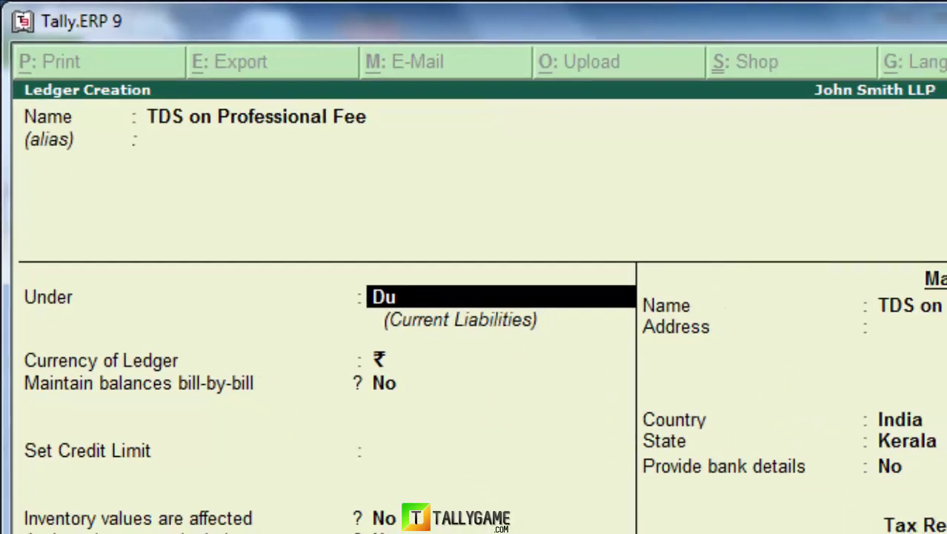
key("Return")
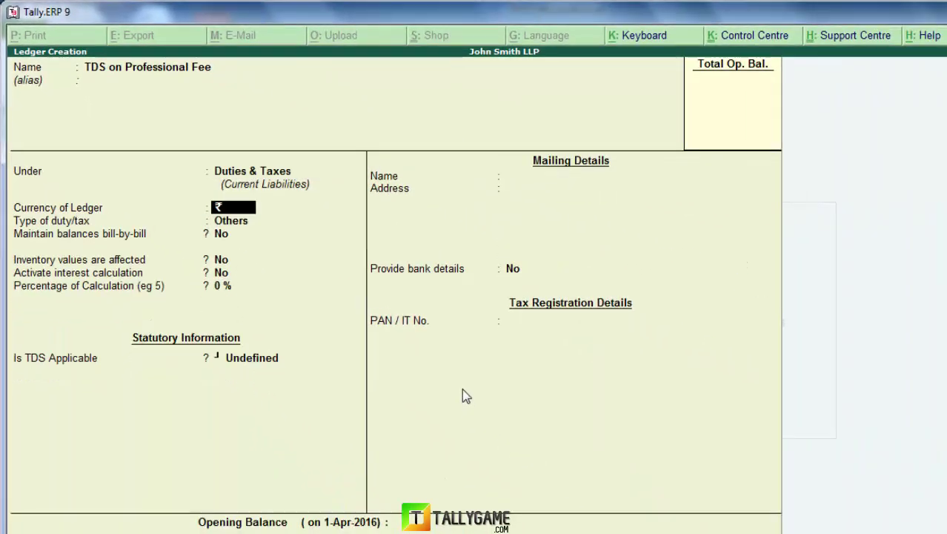
key("Return")
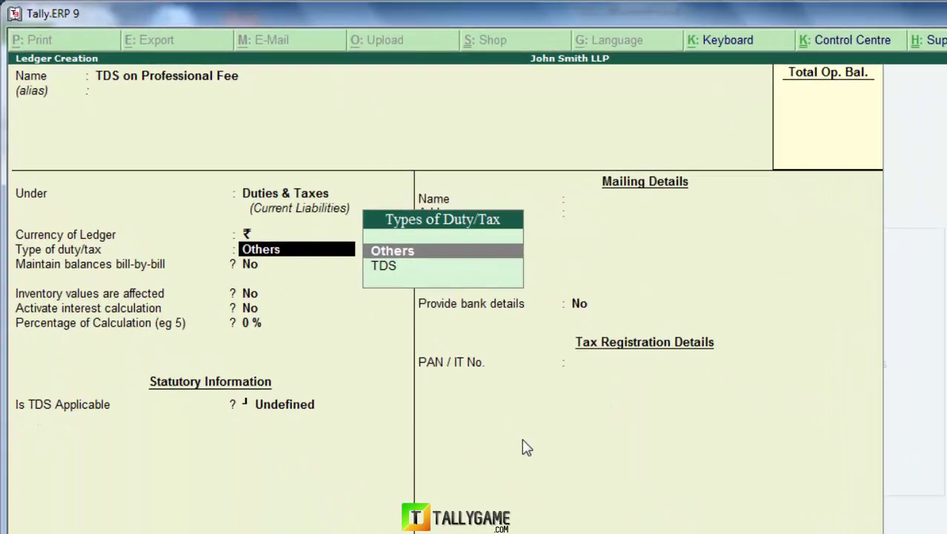
key("Down")
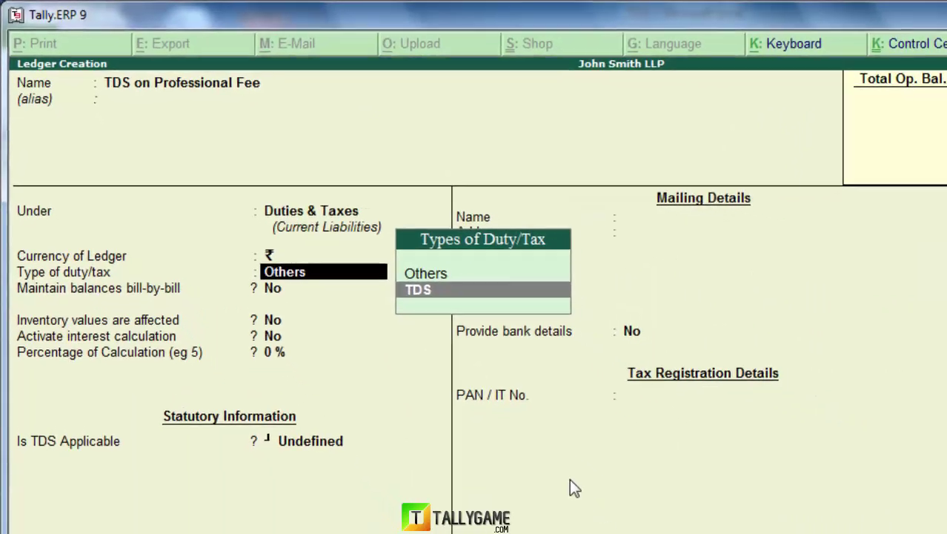
key("Return")
key("Down")
key("Down")
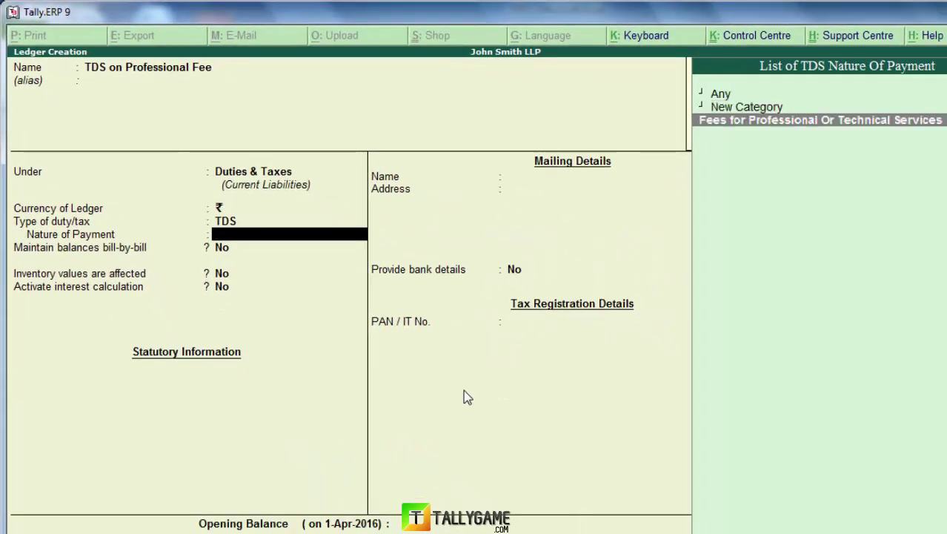
key("Return")
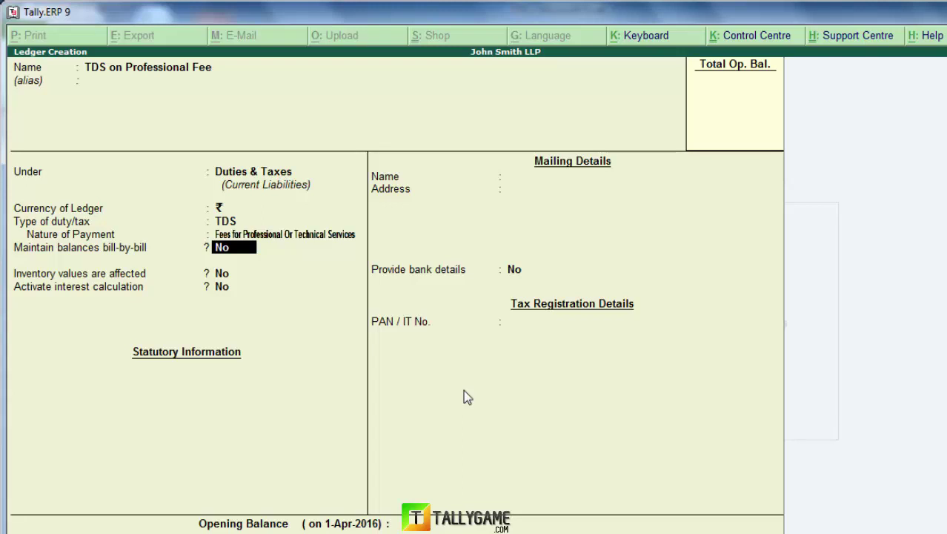
key("Return")
key("Return")
key("Return")
key("Return")
key("Return")
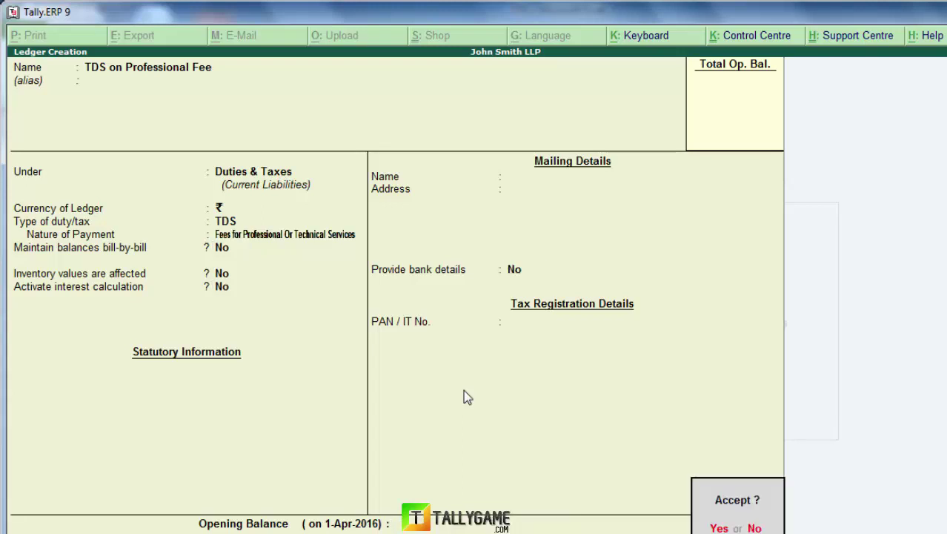
Open a new Journal voucher and check the transaction date in the workbook's cell B2.
key("Escape")
key("Return")
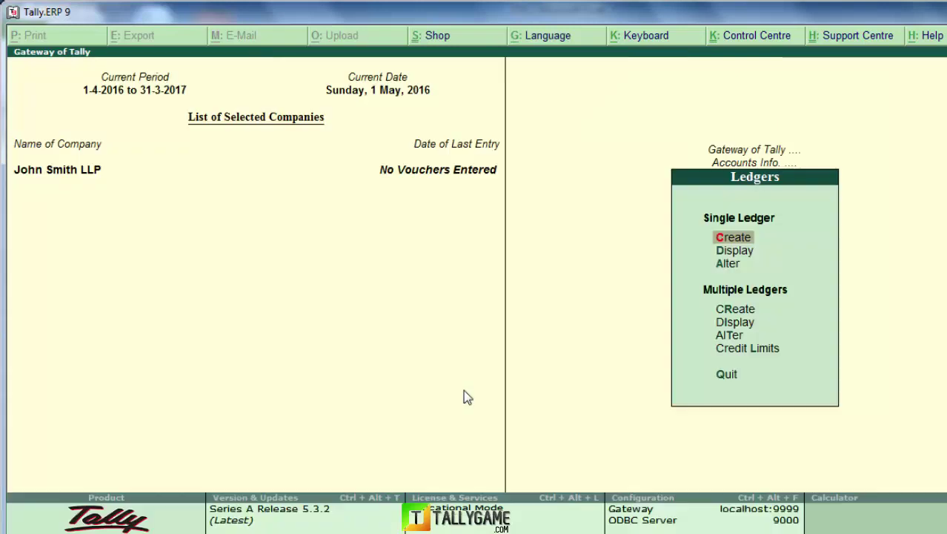
key("Escape")
key("Escape")
key("Down")
key("Down")
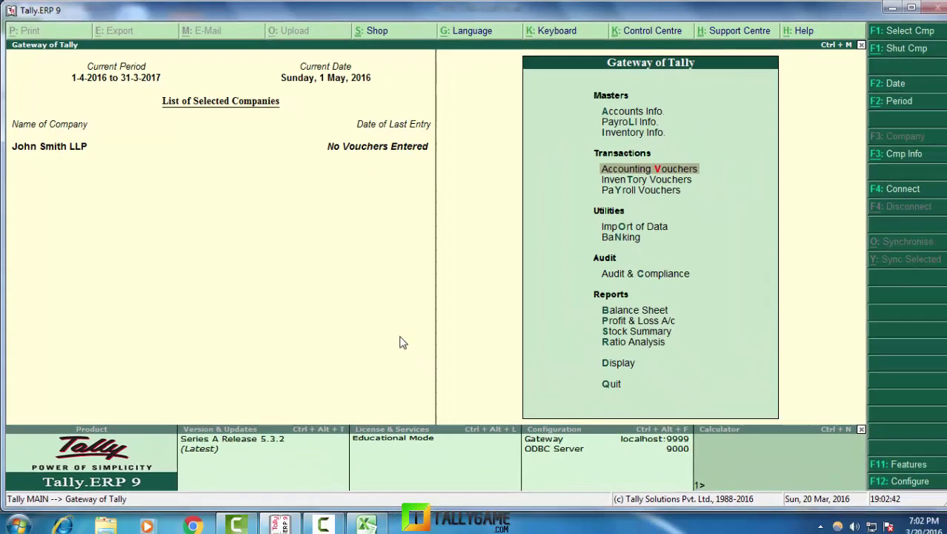
key("Return")
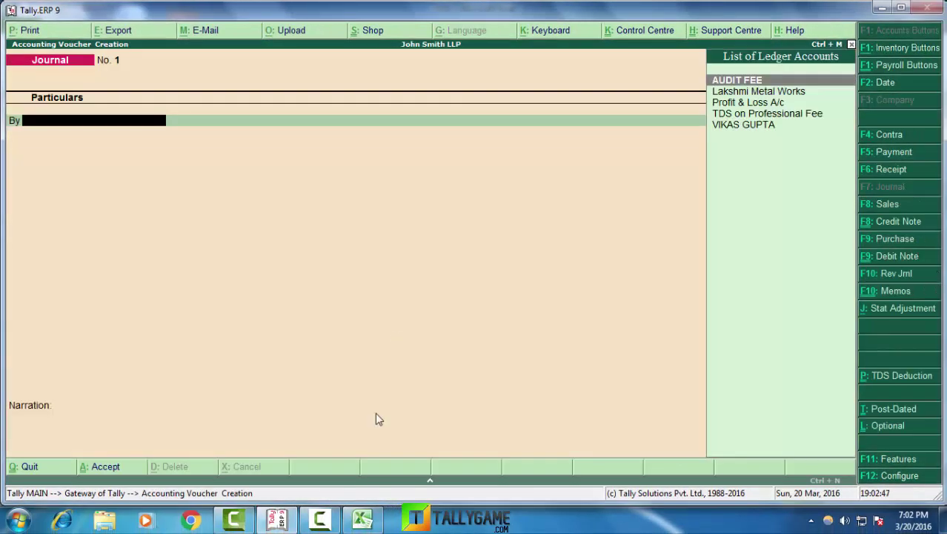
left_click(362, 519)
left_click(89, 157)
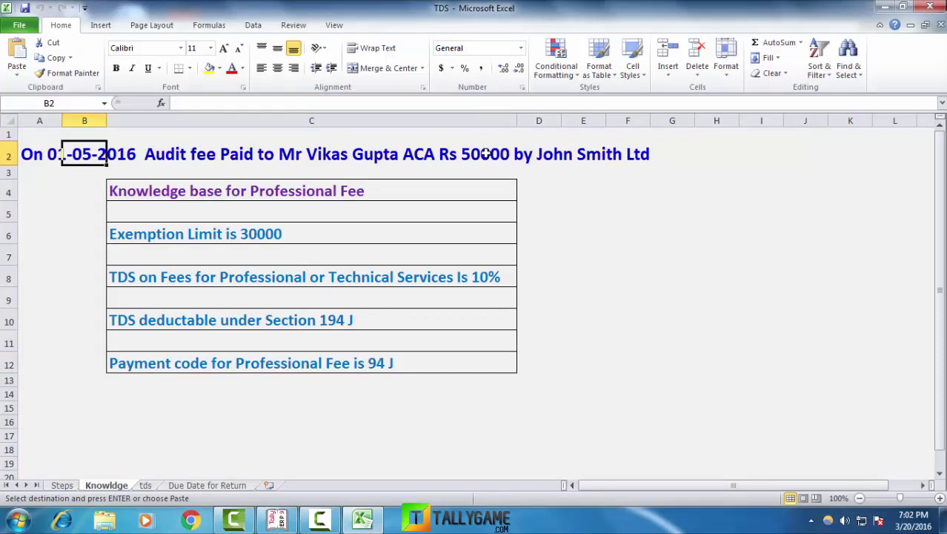
left_click(278, 521)
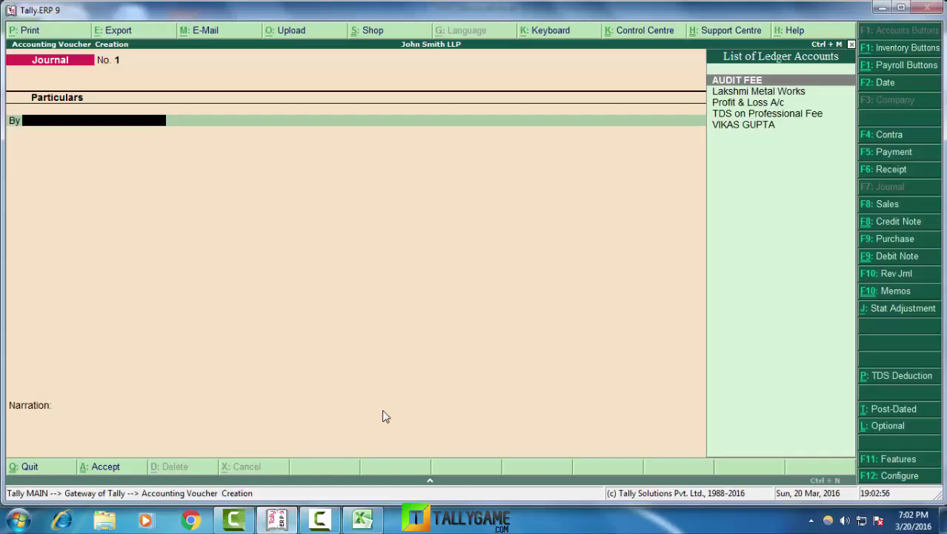
Date the journal 1.5.2016 and debit AUDIT FEE 50,000.
key("F2")
type("1.5.")
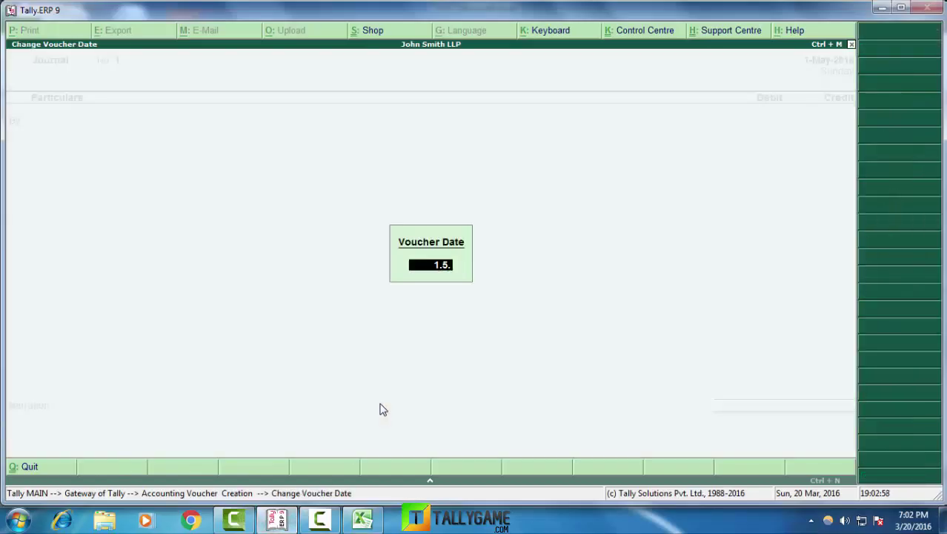
type("2016")
key("Return")
type("Aud")
key("Return")
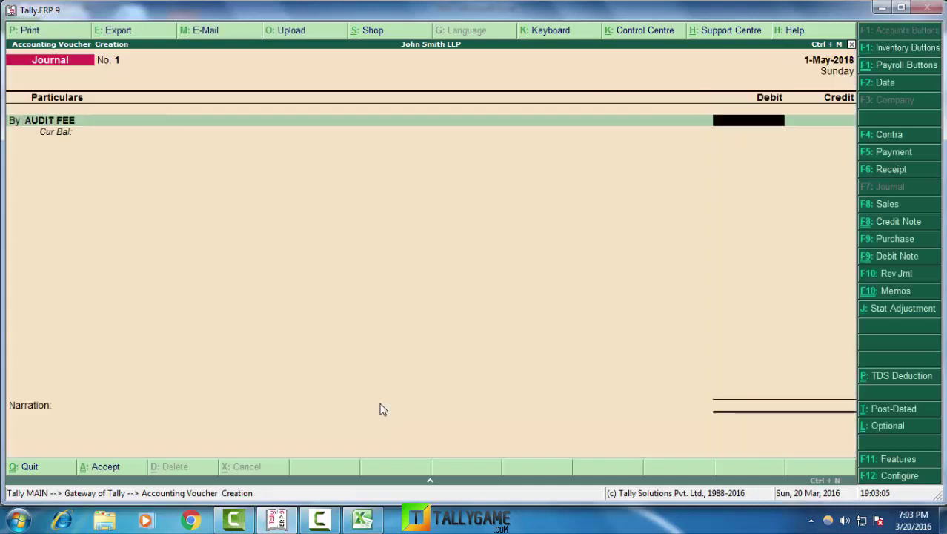
type("50000")
key("Return")
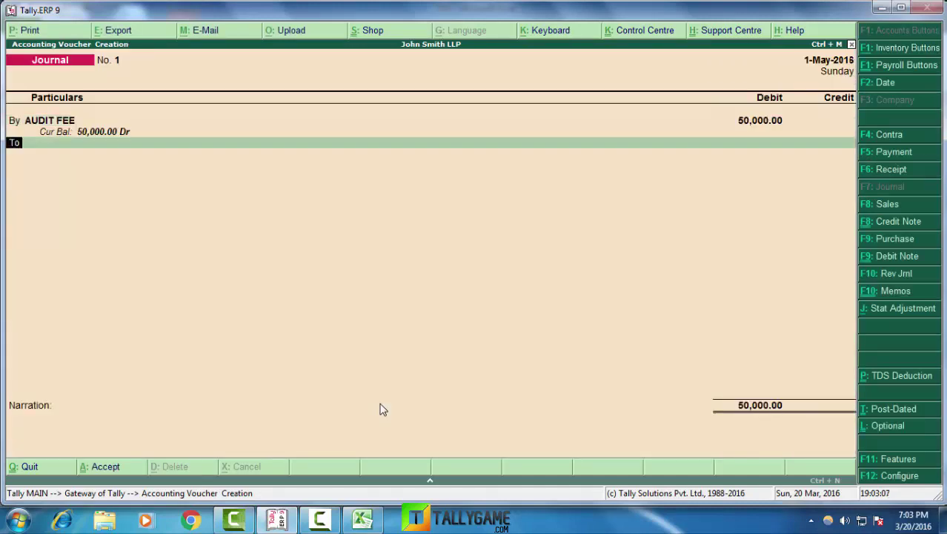
Credit the auditor's ledger 45,000 and TDS on Professional Fee 5,000.
key("Down")
key("Down")
key("Down")
key("Down")
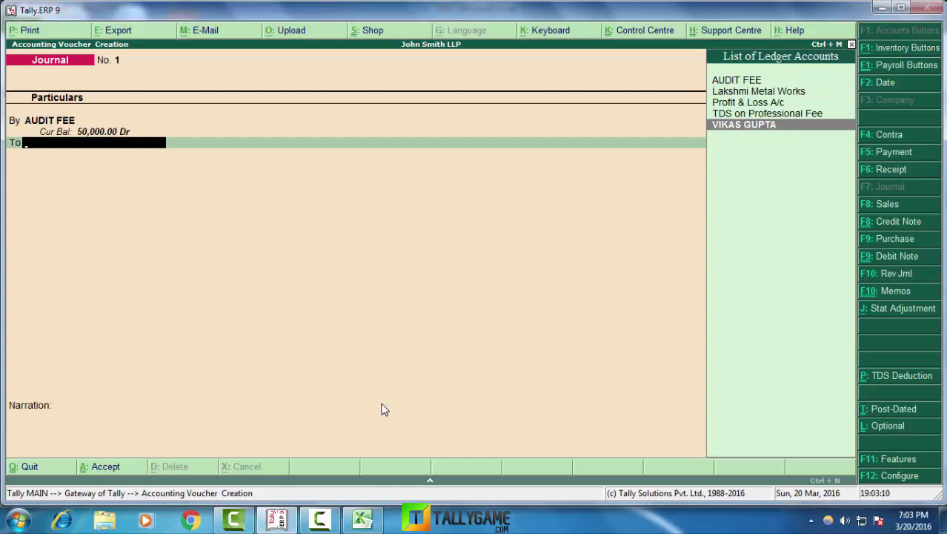
key("Return")
key("Return")
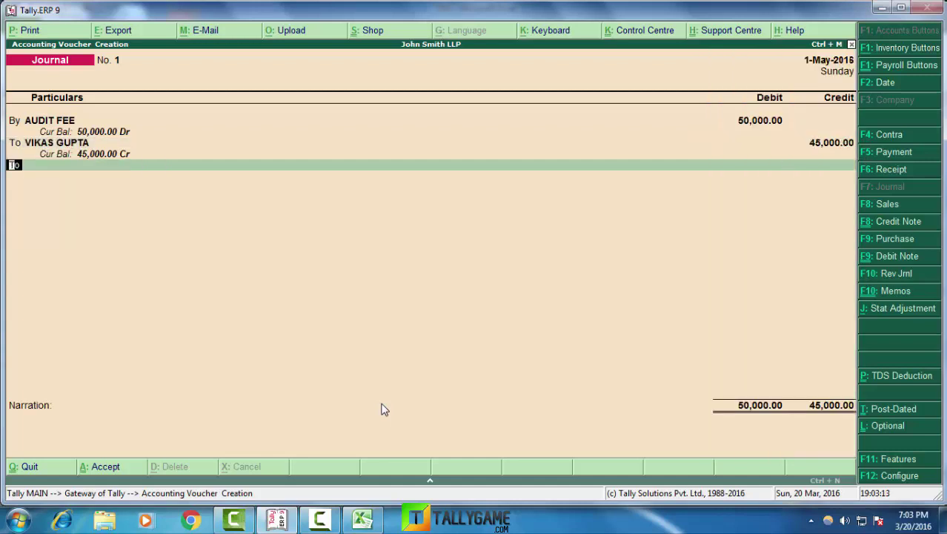
key("Down")
key("Down")
key("Down")
key("Return")
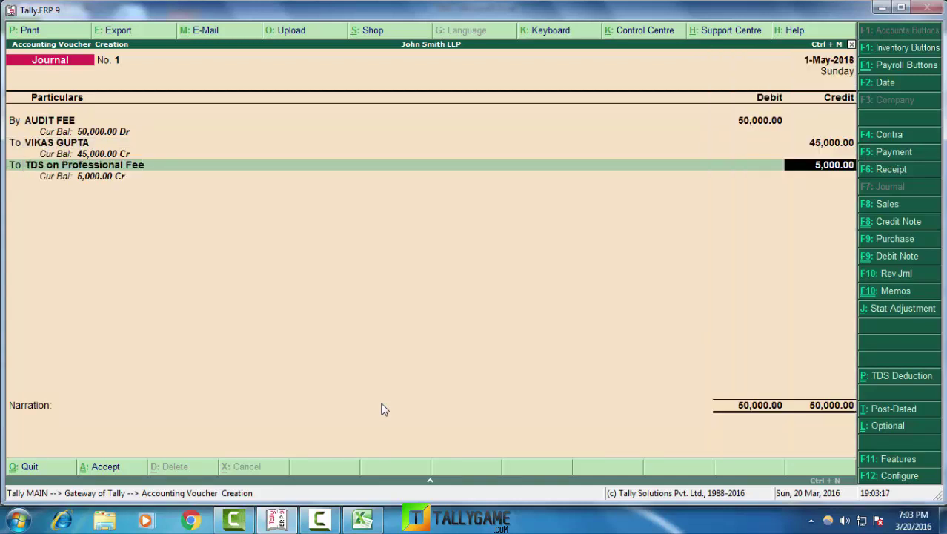
key("Return")
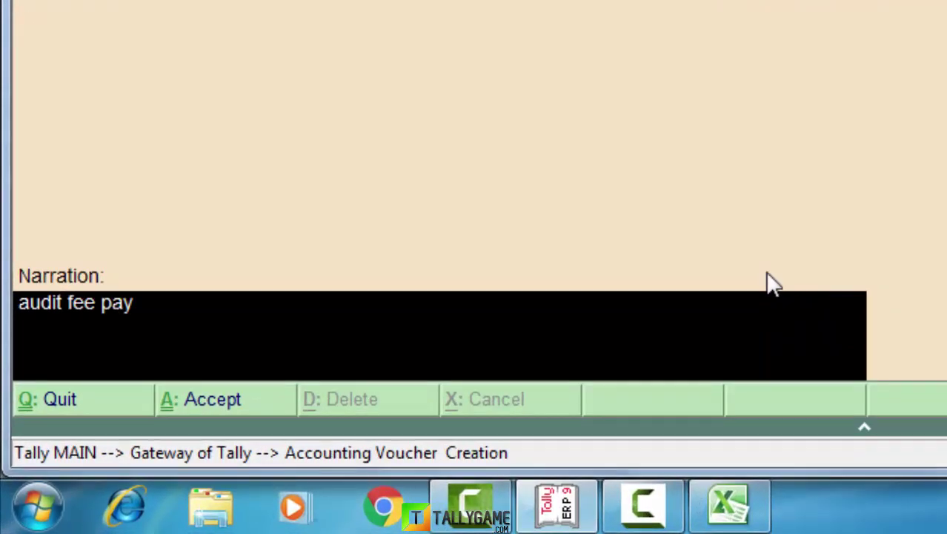
Enter a narration stating the audit fee is payable to the auditor after deducting 10%.
type("%")
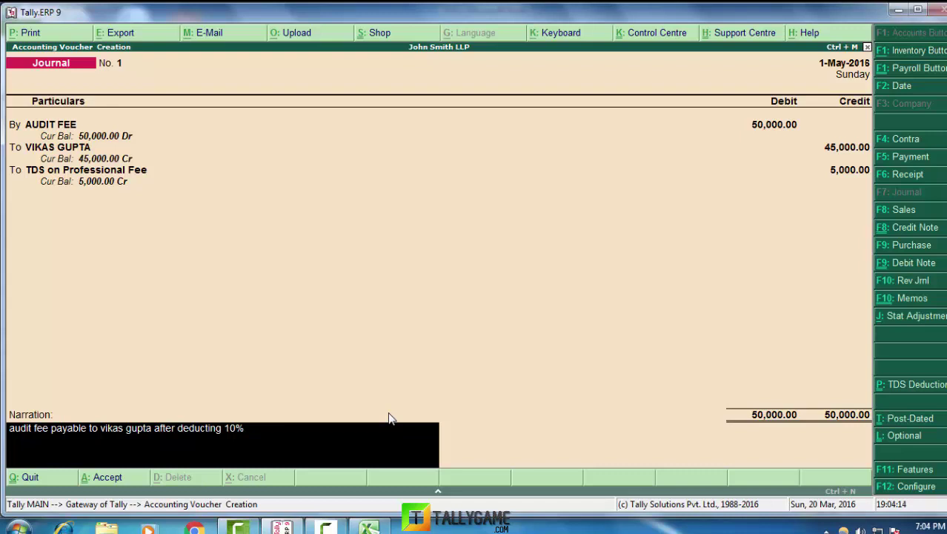
key("Return")
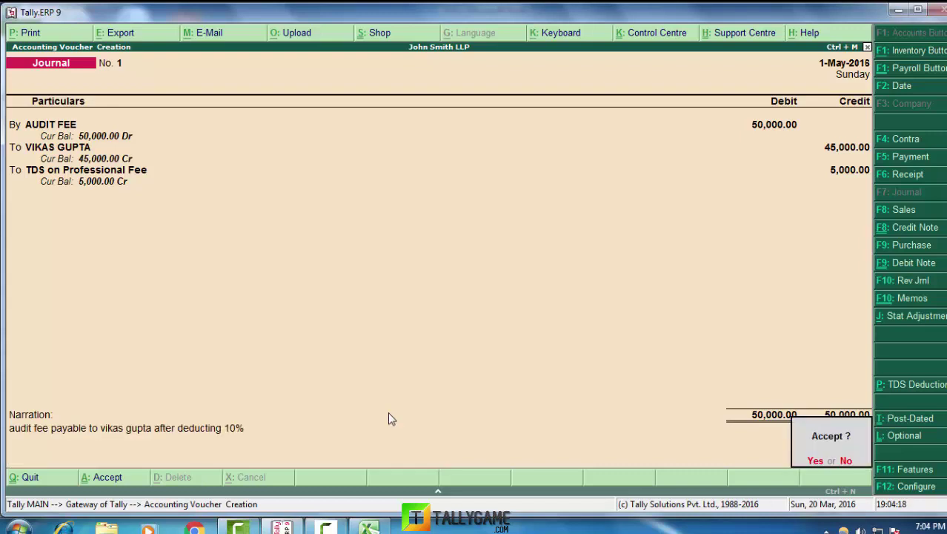
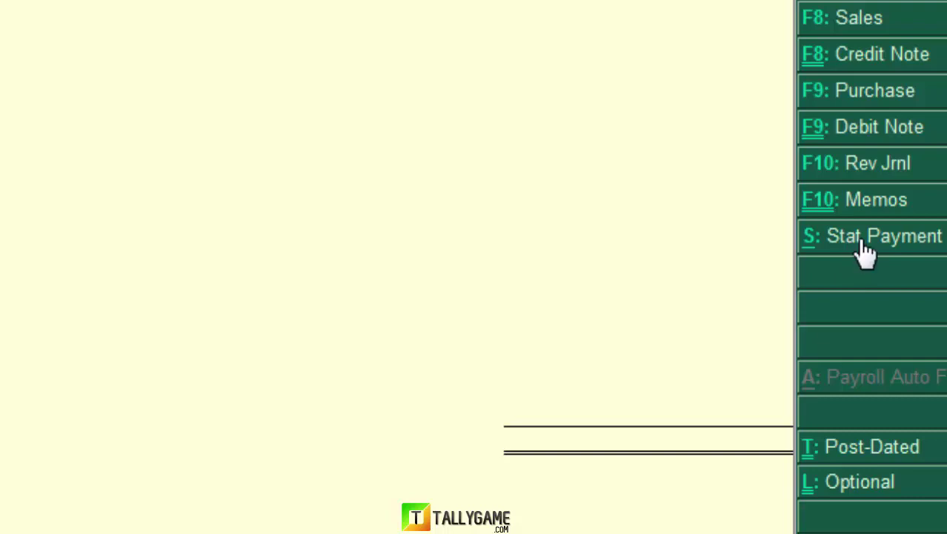
Fill a Stat Payment for May 2016 TDS under 194J on professional fees (Company, Resident) from State Bank of India.
left_click(866, 252)
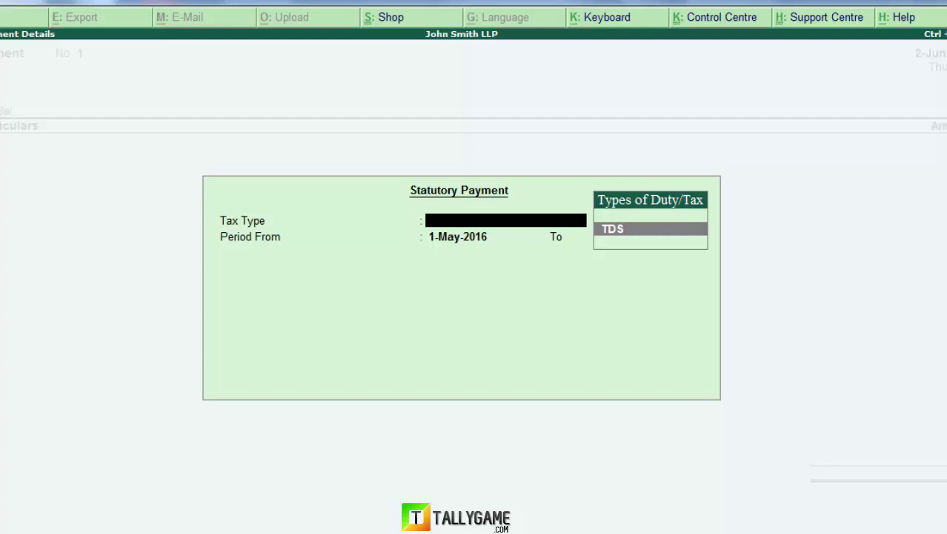
key("Return")
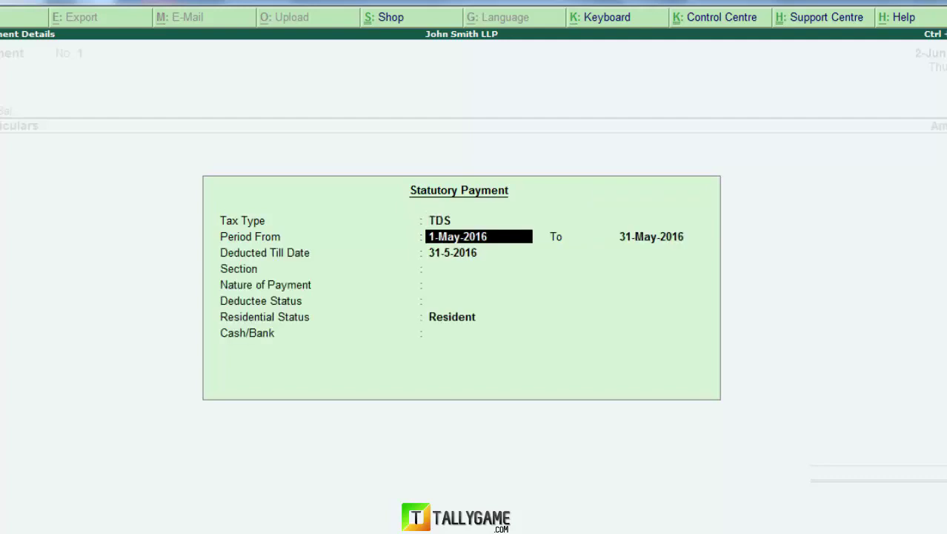
key("Return")
key("Return")
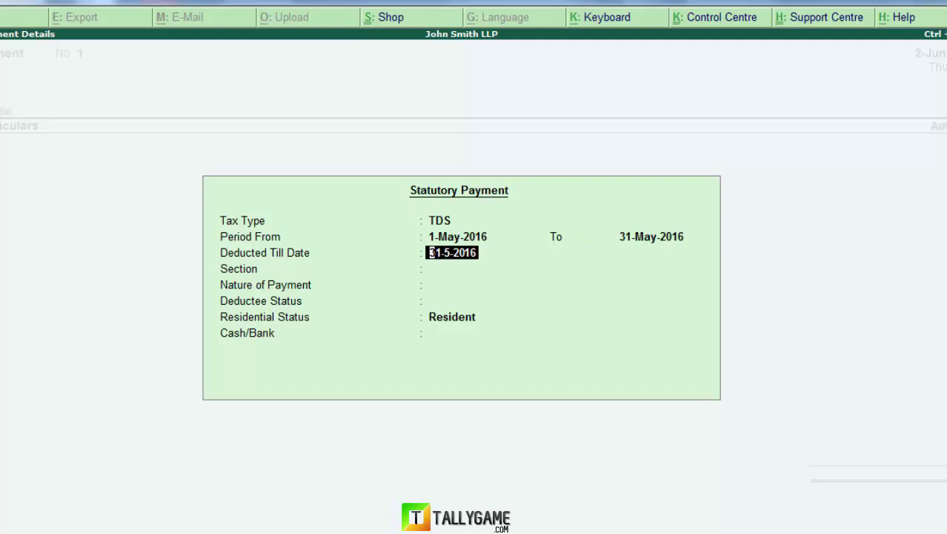
key("Return")
key("Return")
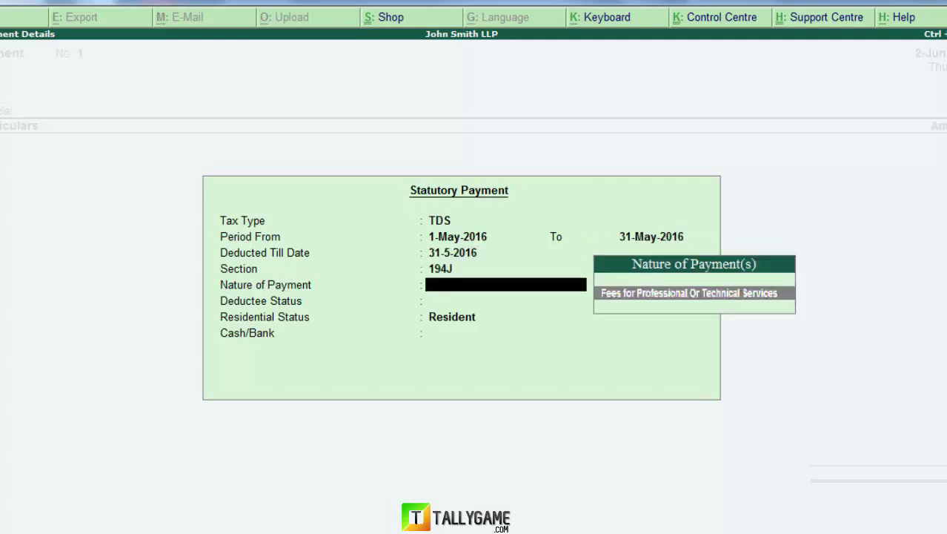
key("Return")
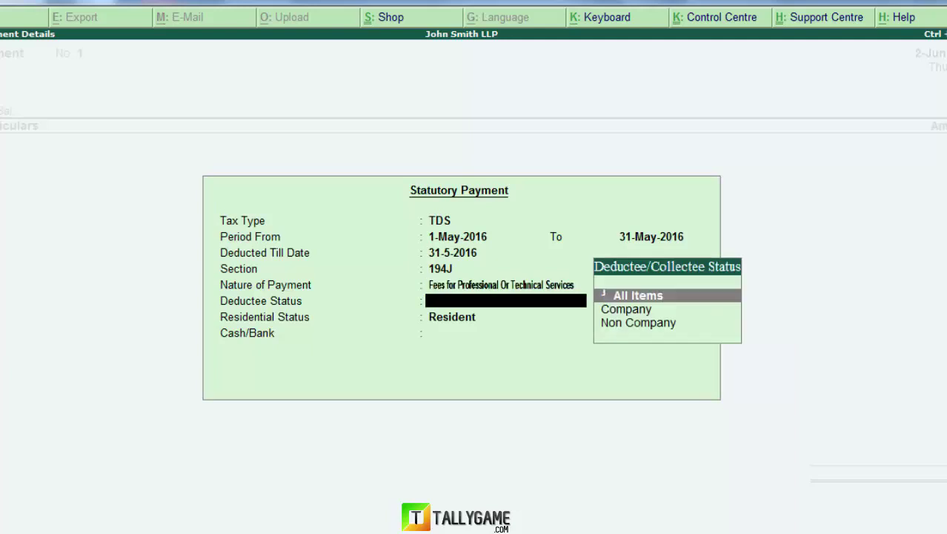
key("Down")
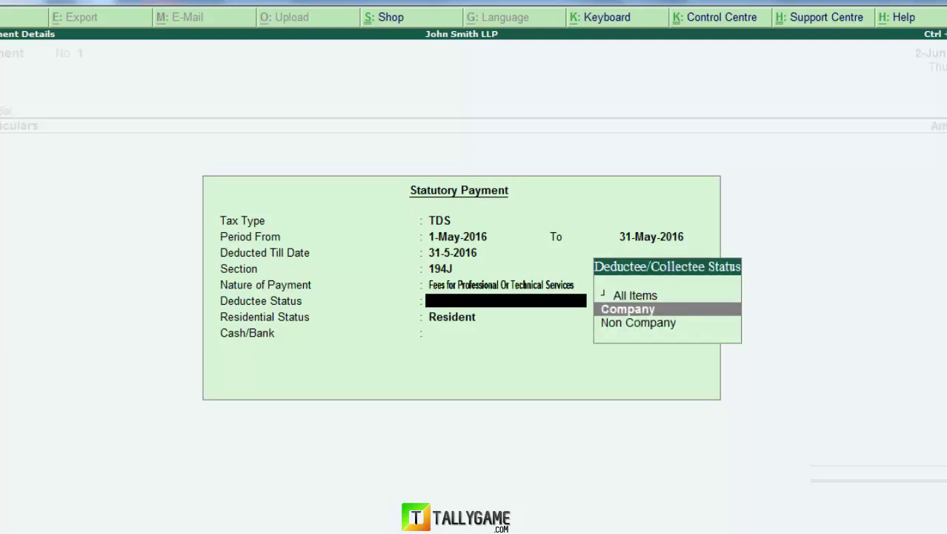
key("Return")
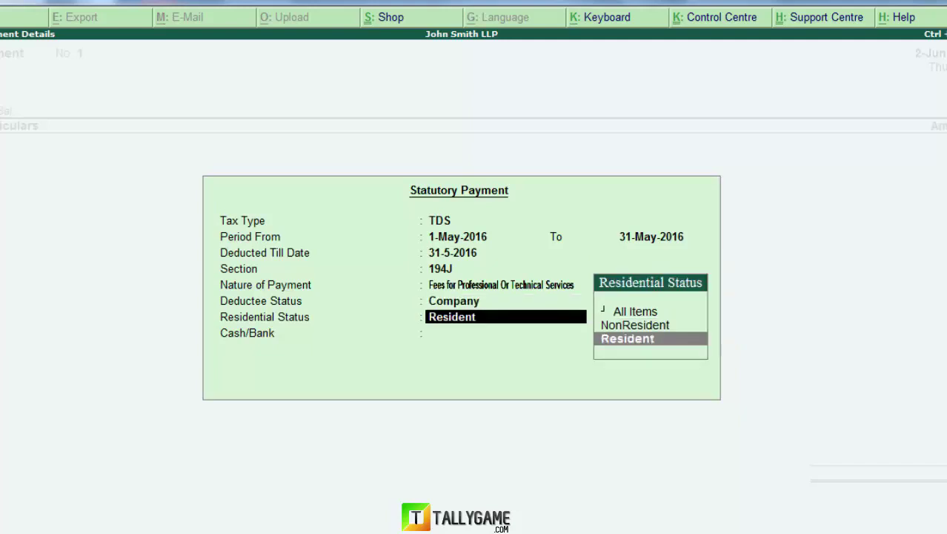
key("Return")
key("Down")
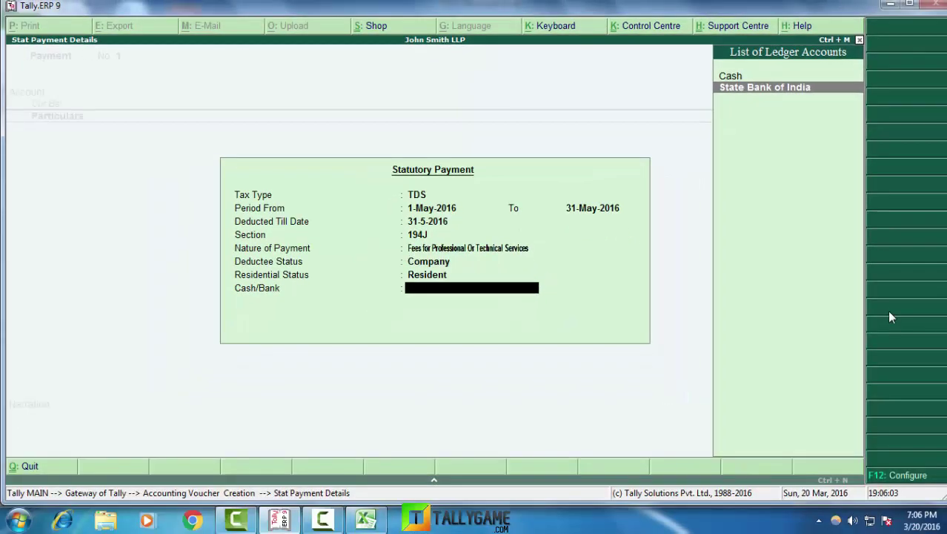
key("Return")
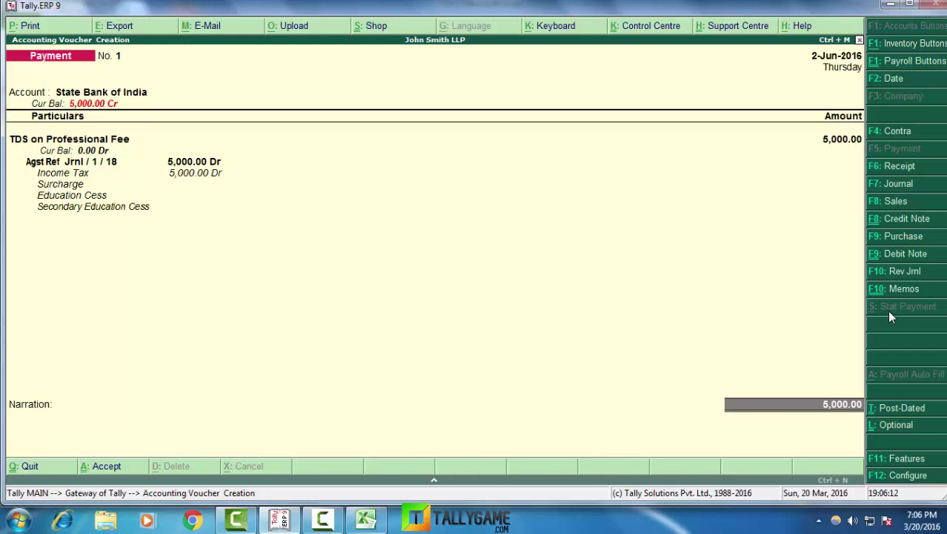
Allocate the 5,000.00 as an Inter Bank Transfer with account number, IFS code SBIN0000122, bank Sbi and instrument number.
key("Return")
key("Down")
key("Down")
key("Down")
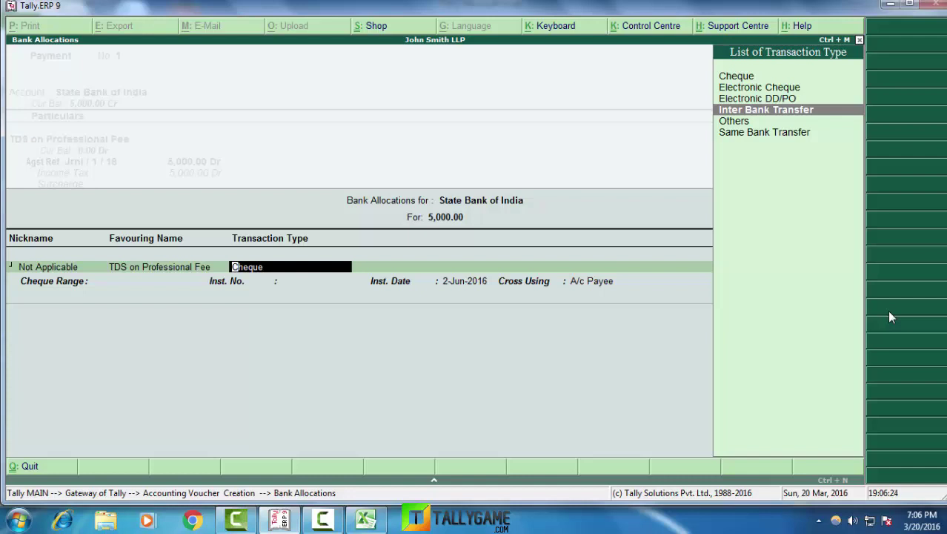
key("Return")
key("Return")
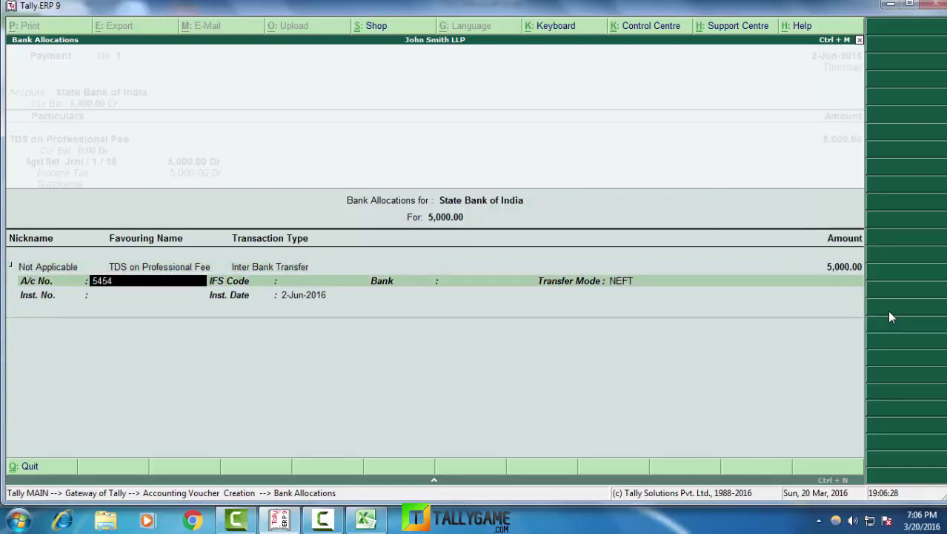
type("5455")
key("Return")
type("SBIN0000122")
key("Return")
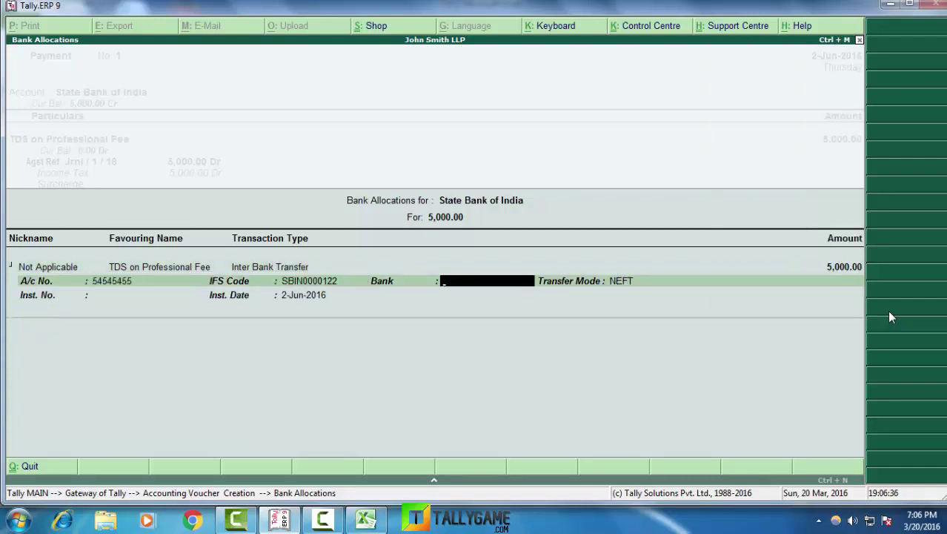
type("Sbi")
key("Return")
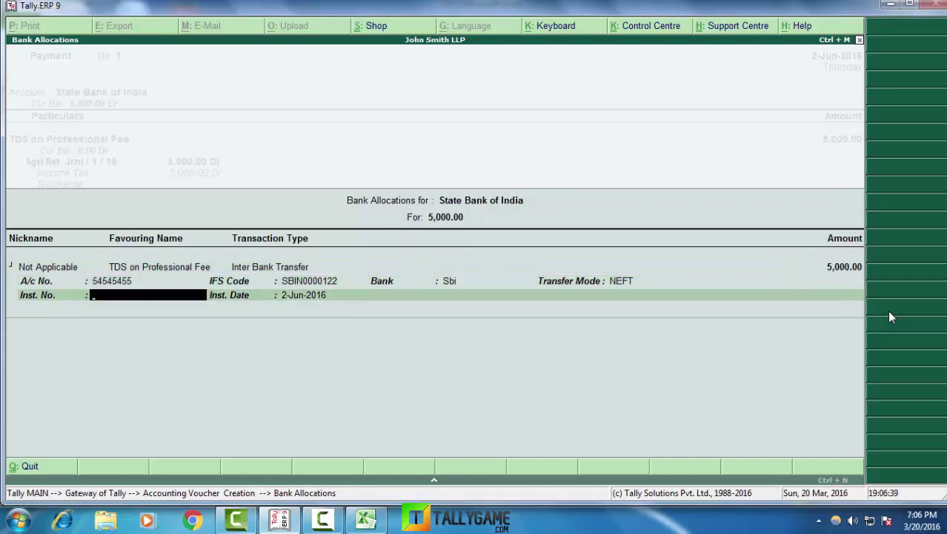
type("4545454565")
key("Return")
key("Return")
key("Return")
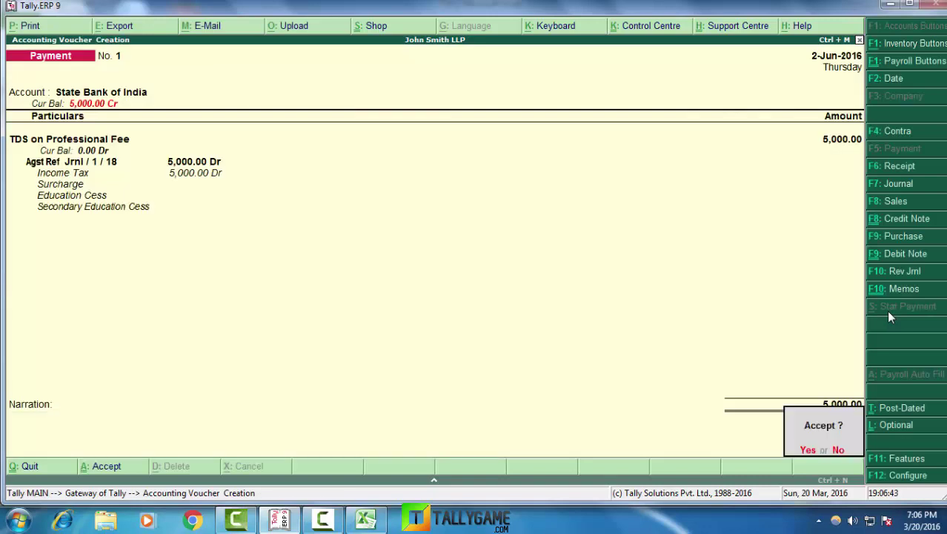
Save the Stat Payment voucher and display the TDS on Professional Fee ledger.
key("y")
key("Escape")
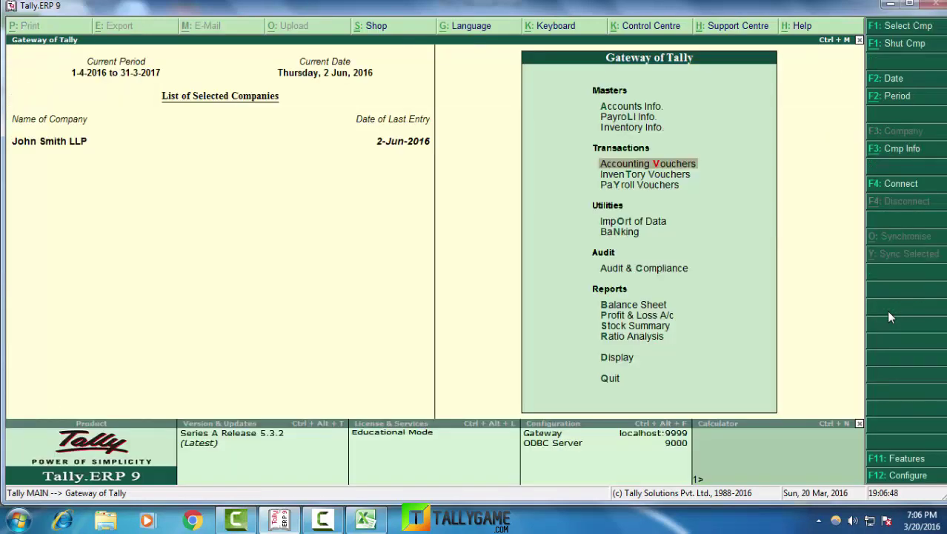
type("yalpro")
key("Down")
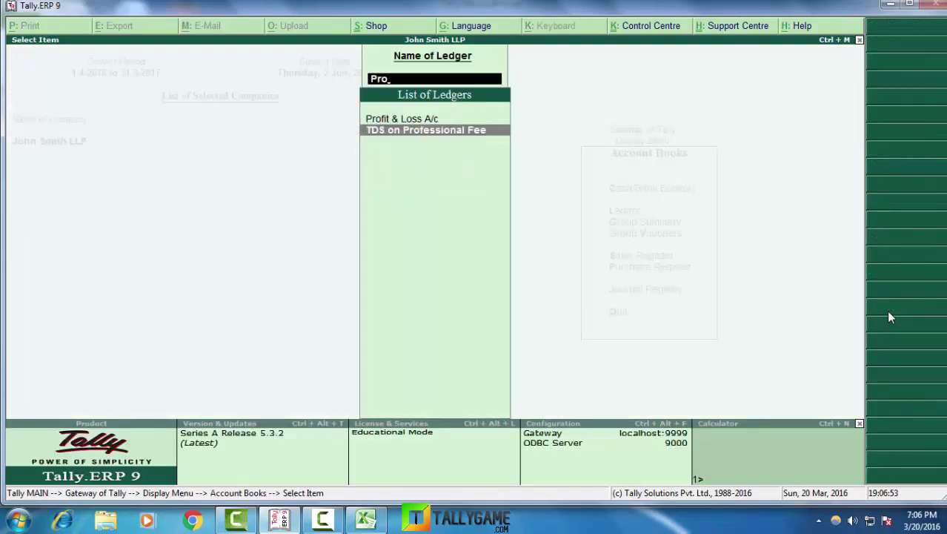
key("Return")
Change the ledger period to start 1-5-2016 to review the entries, then back out to the Gateway.
key("F2")
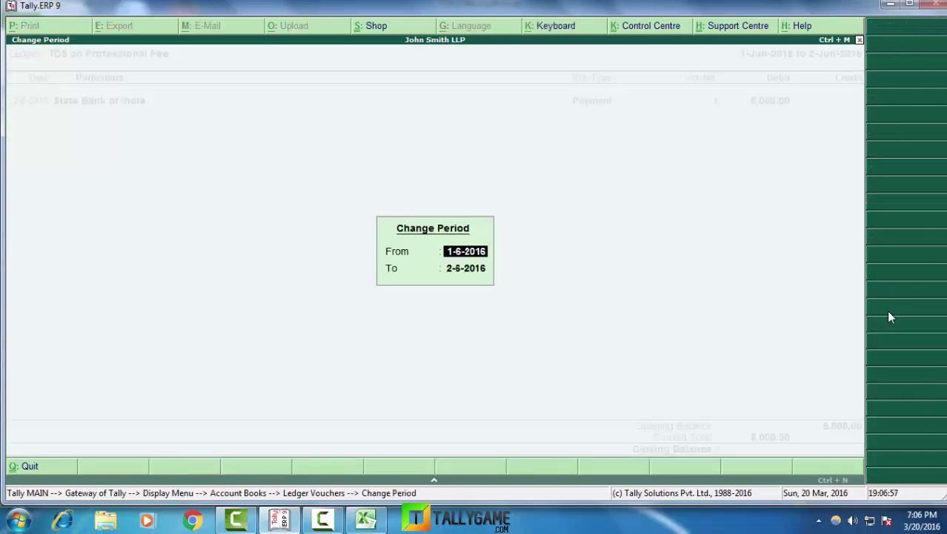
type("1.5")
key("Return")
key("Return")
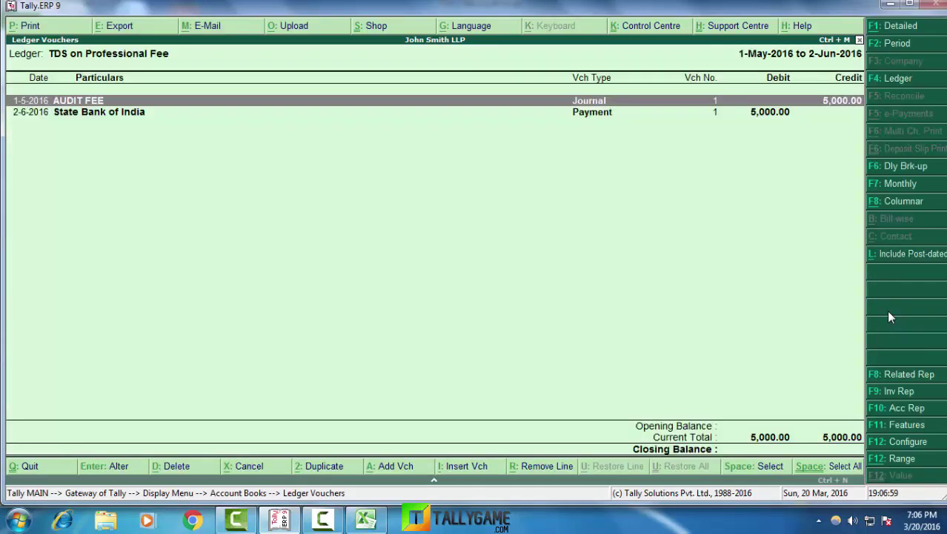
key("Down")
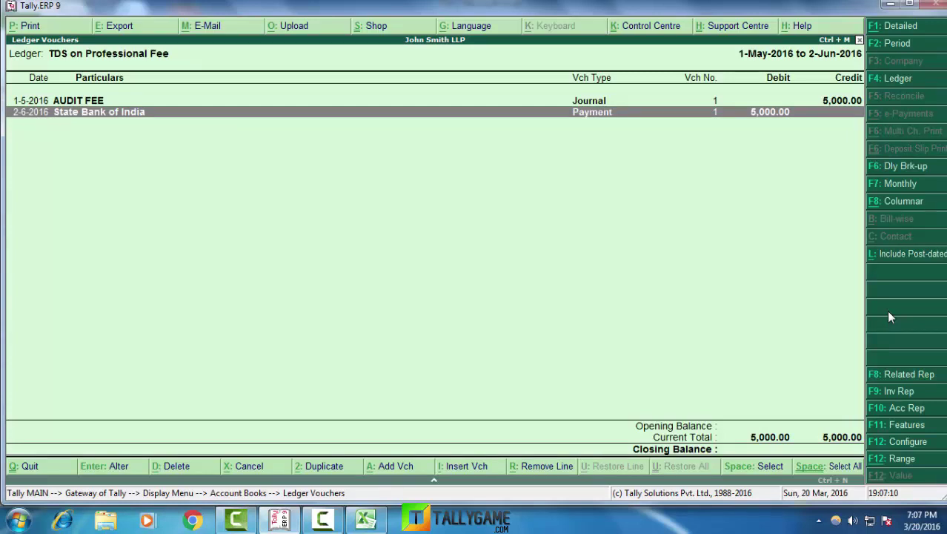
key("Escape")
key("Escape")
key("Escape")
key("Escape")
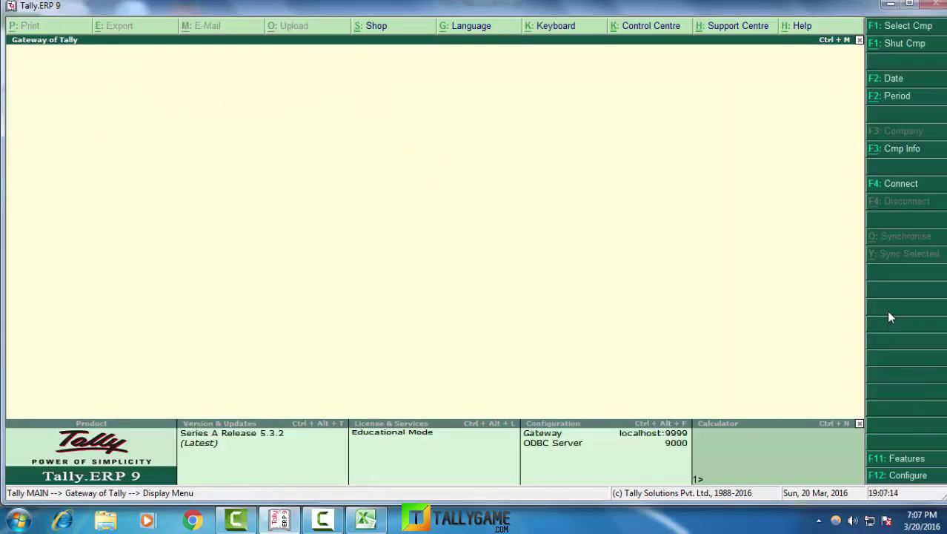
key("Escape")
key("Escape")
Open Form 26Q and drill into Deduction at Normal Rate to check the 5,000 AUDIT FEE deduction.
key("Down")
key("Down")
key("Down")
key("Down")
key("Down")
key("Down")
key("Down")
key("Down")
key("Down")
key("Down")
key("Down")
key("Down")
key("Down")
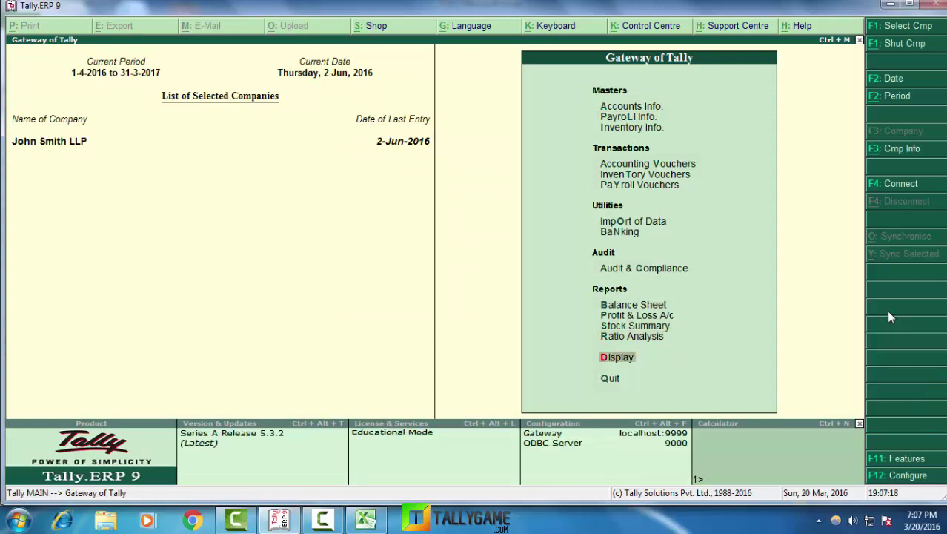
key("Return")
key("Down")
key("Down")
key("Down")
key("Down")
key("Down")
key("Down")
key("Return")
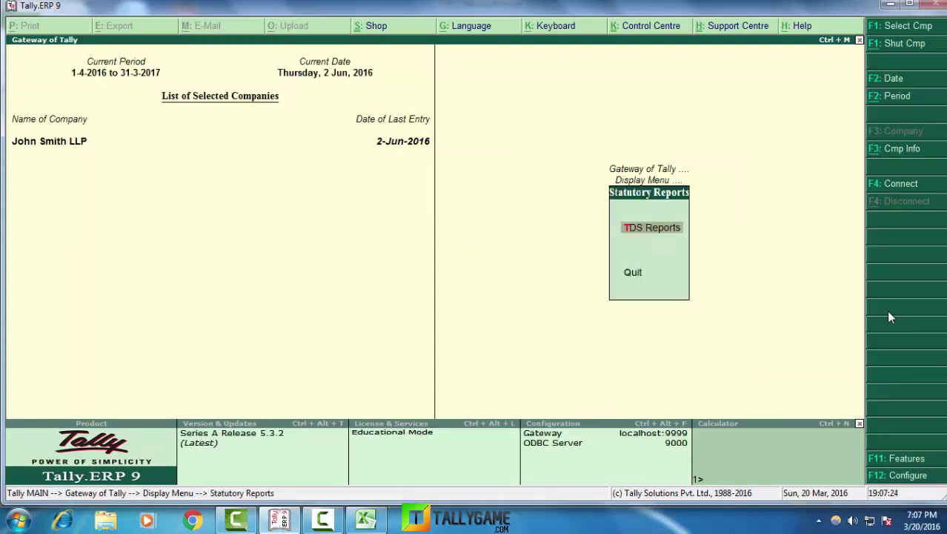
key("Return")
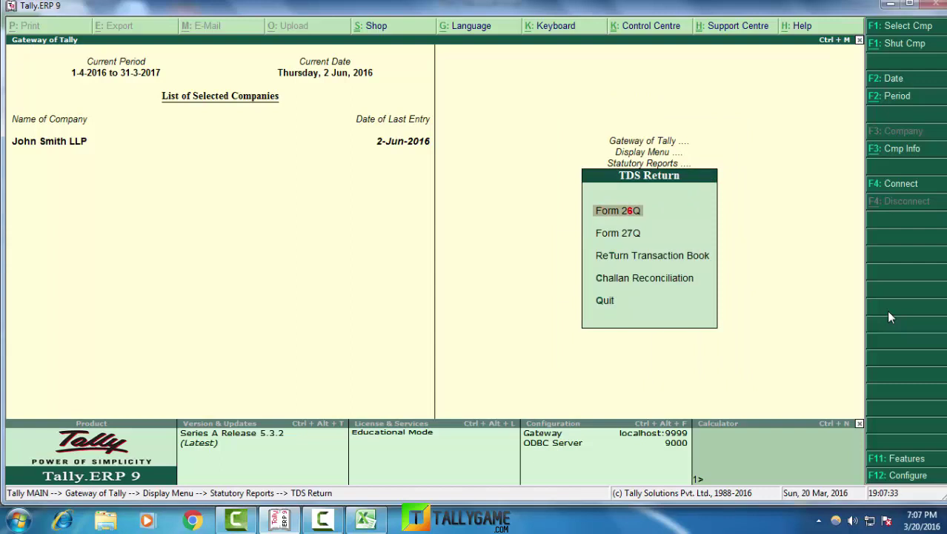
key("Return")
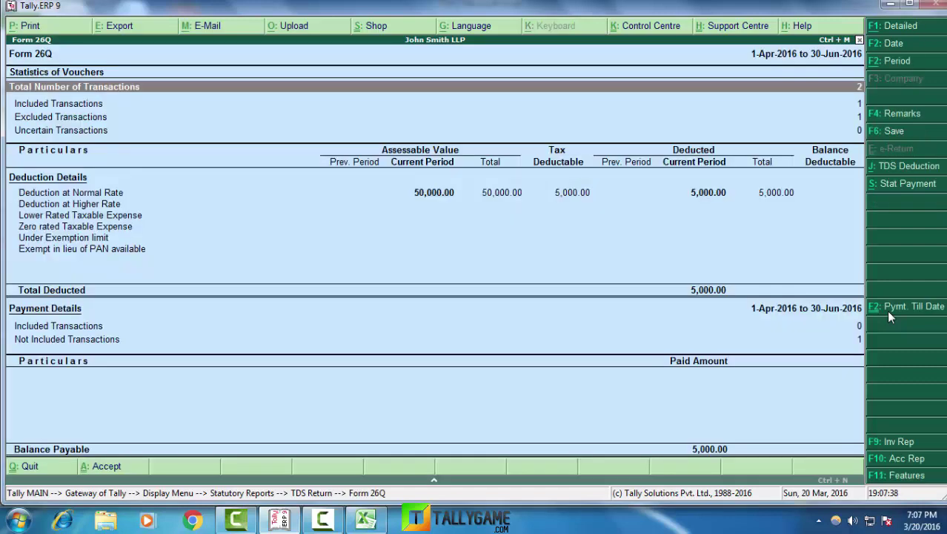
key("Down")
key("Down")
key("Down")
key("Down")
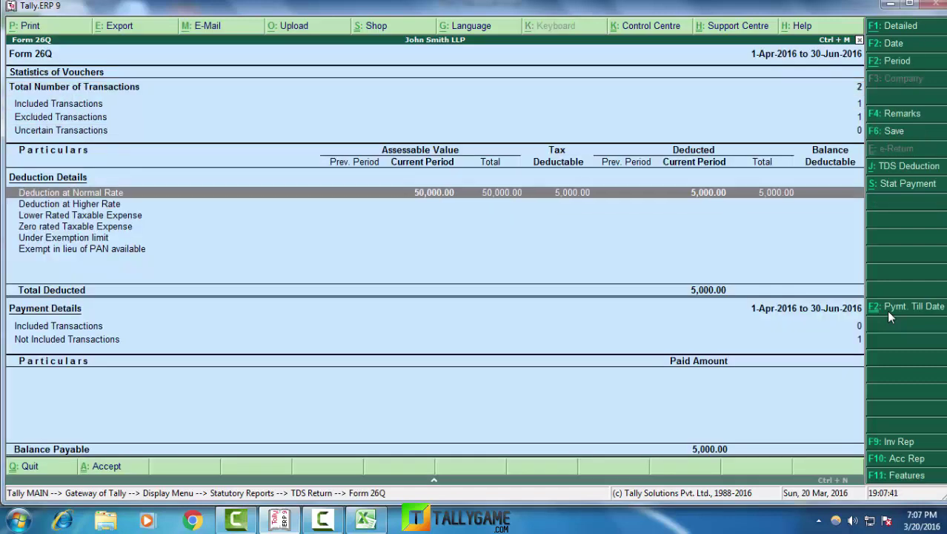
key("Return")
key("Return")
key("Return")
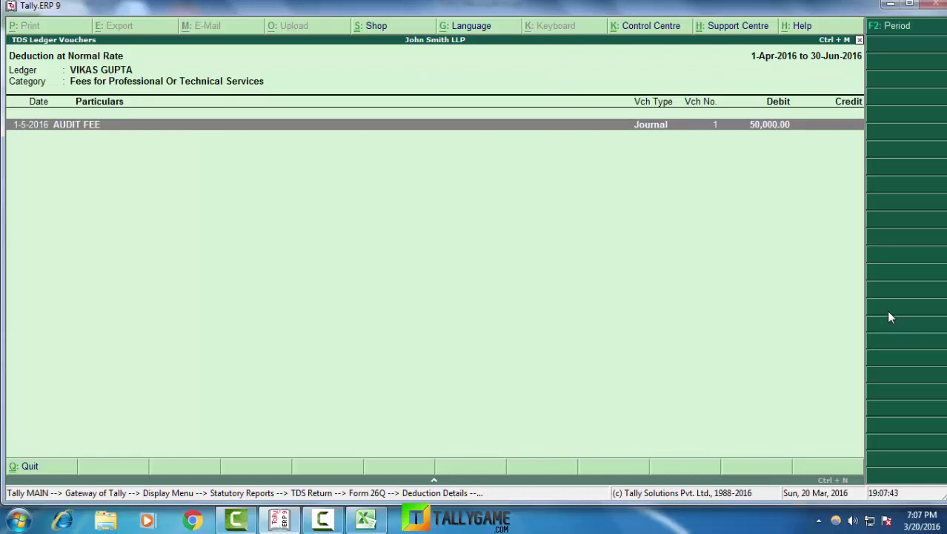
key("Return")
key("Escape")
key("Escape")
key("Escape")
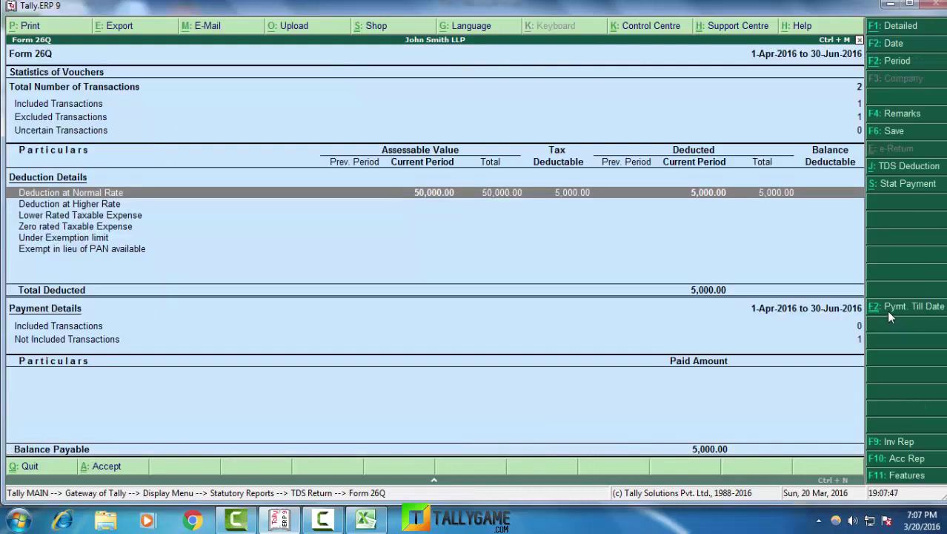
key("Escape")
Review the empty Form 27Q, then view the Due Date for Return sheet in the Excel workbook.
key("Down")
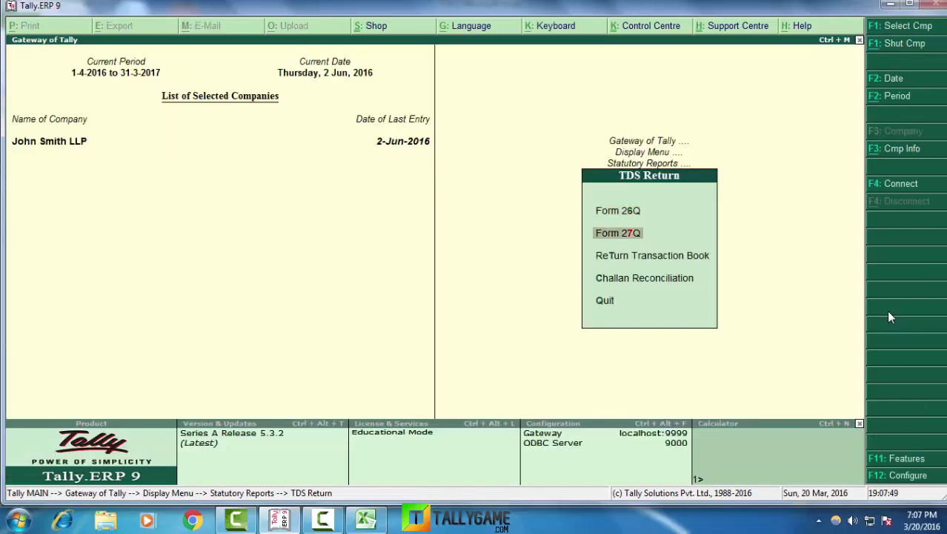
key("Return")
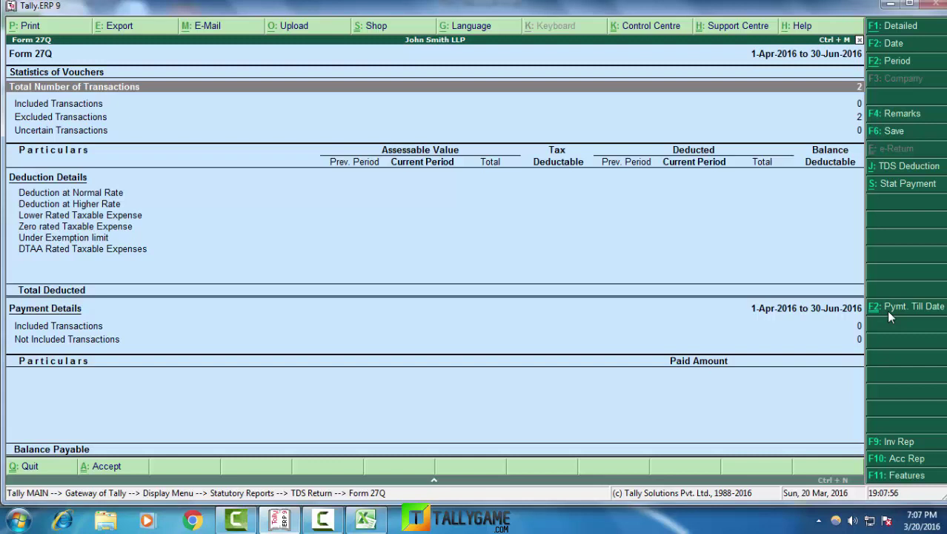
key("Escape")
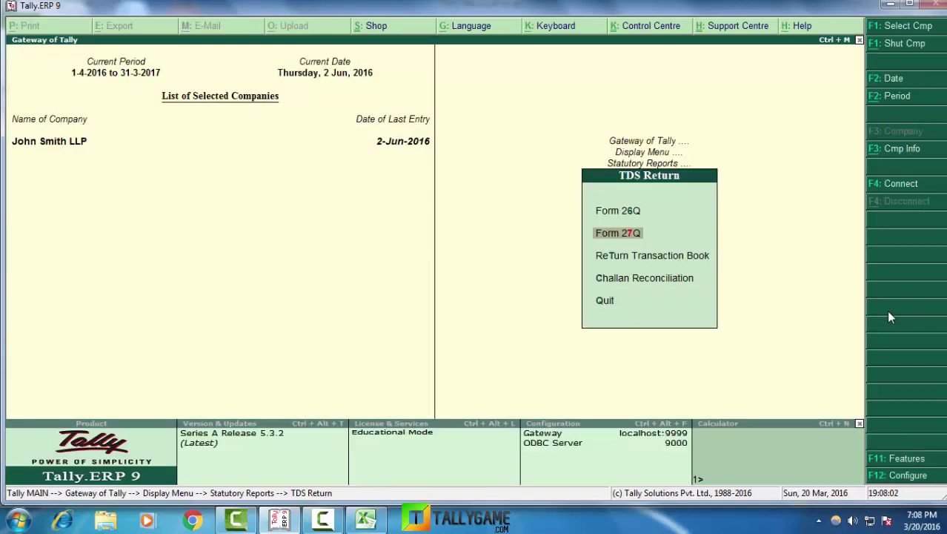
key("alt+Tab")
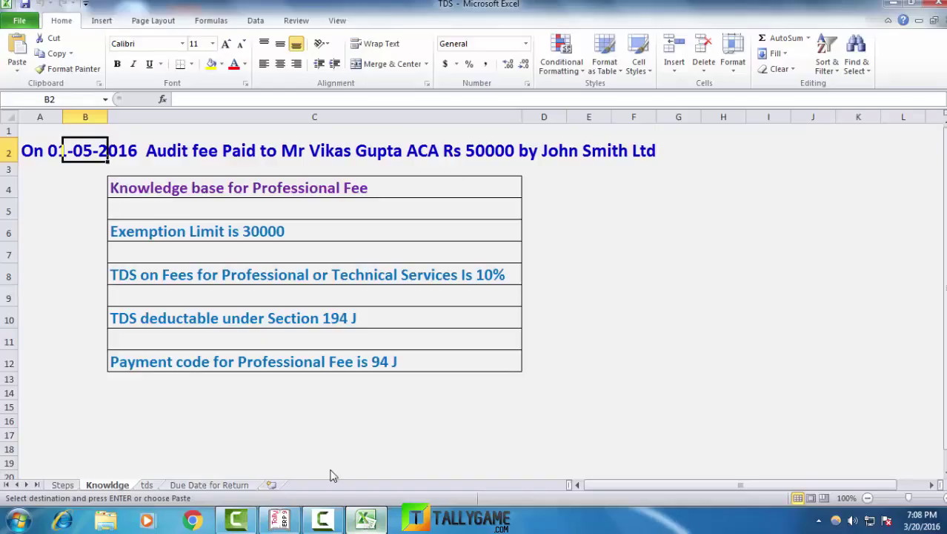
left_click(209, 484)
scroll(233, 366, "up", 1)
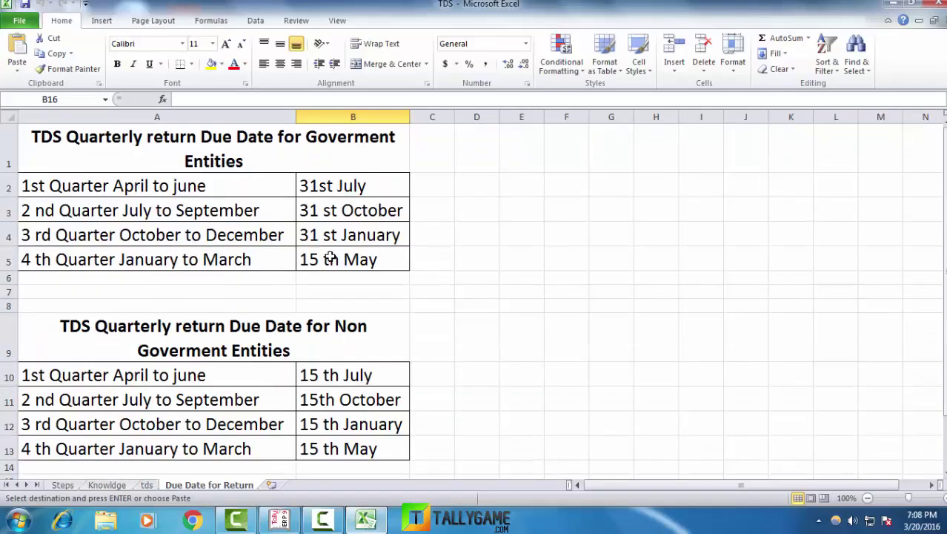